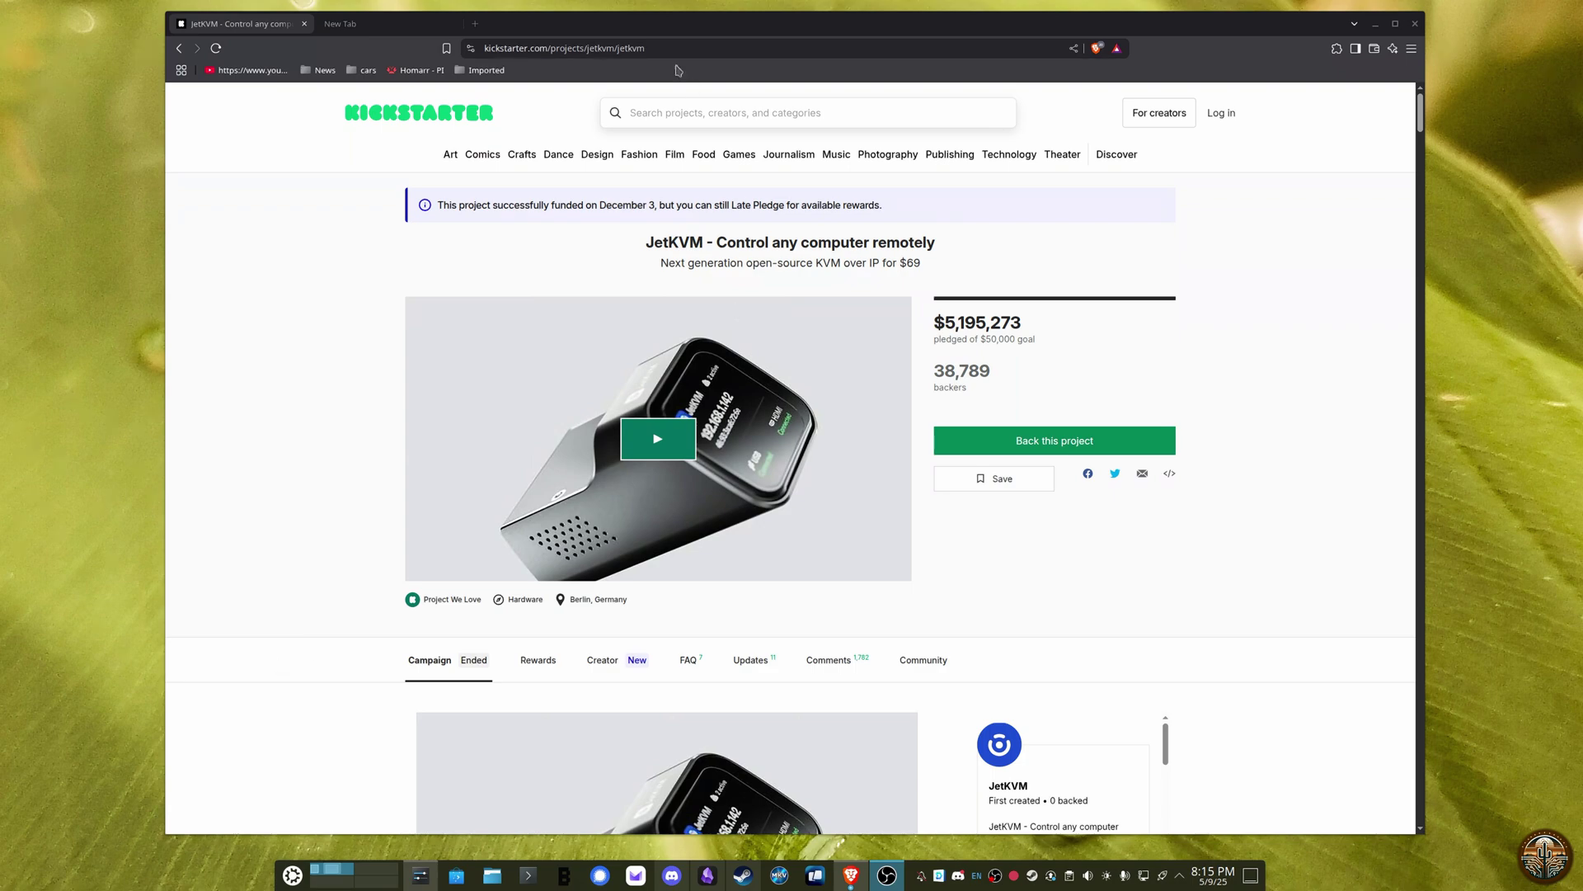
- Open the JetKVM at 192.168.3.240 in a new tab and start setup with password-protected local access
click(412, 25)
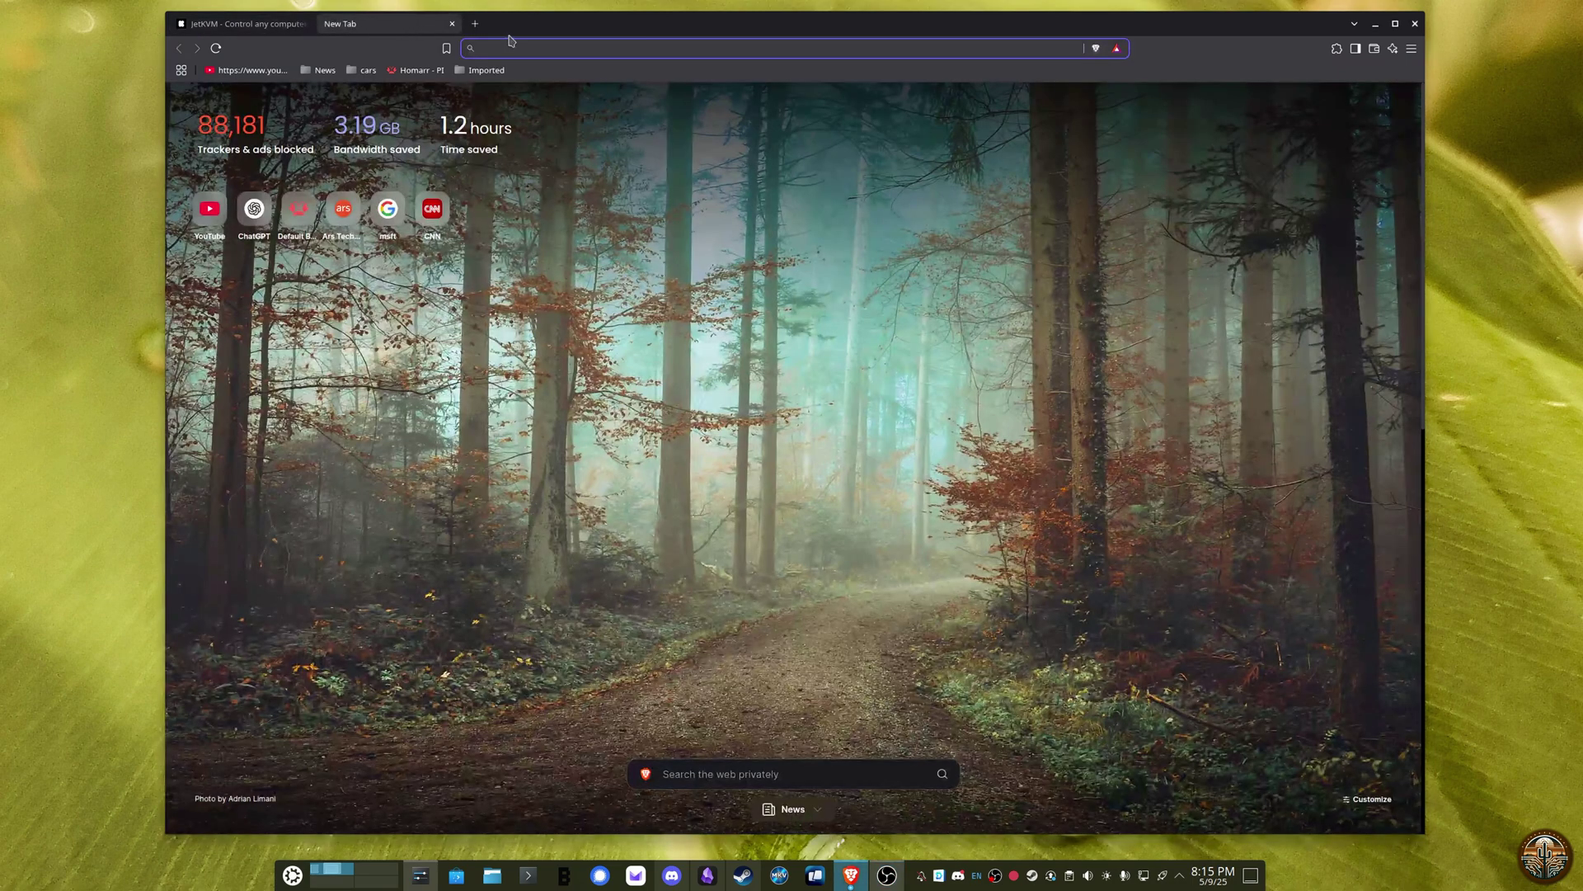
text(192.168.3.240/welcome)
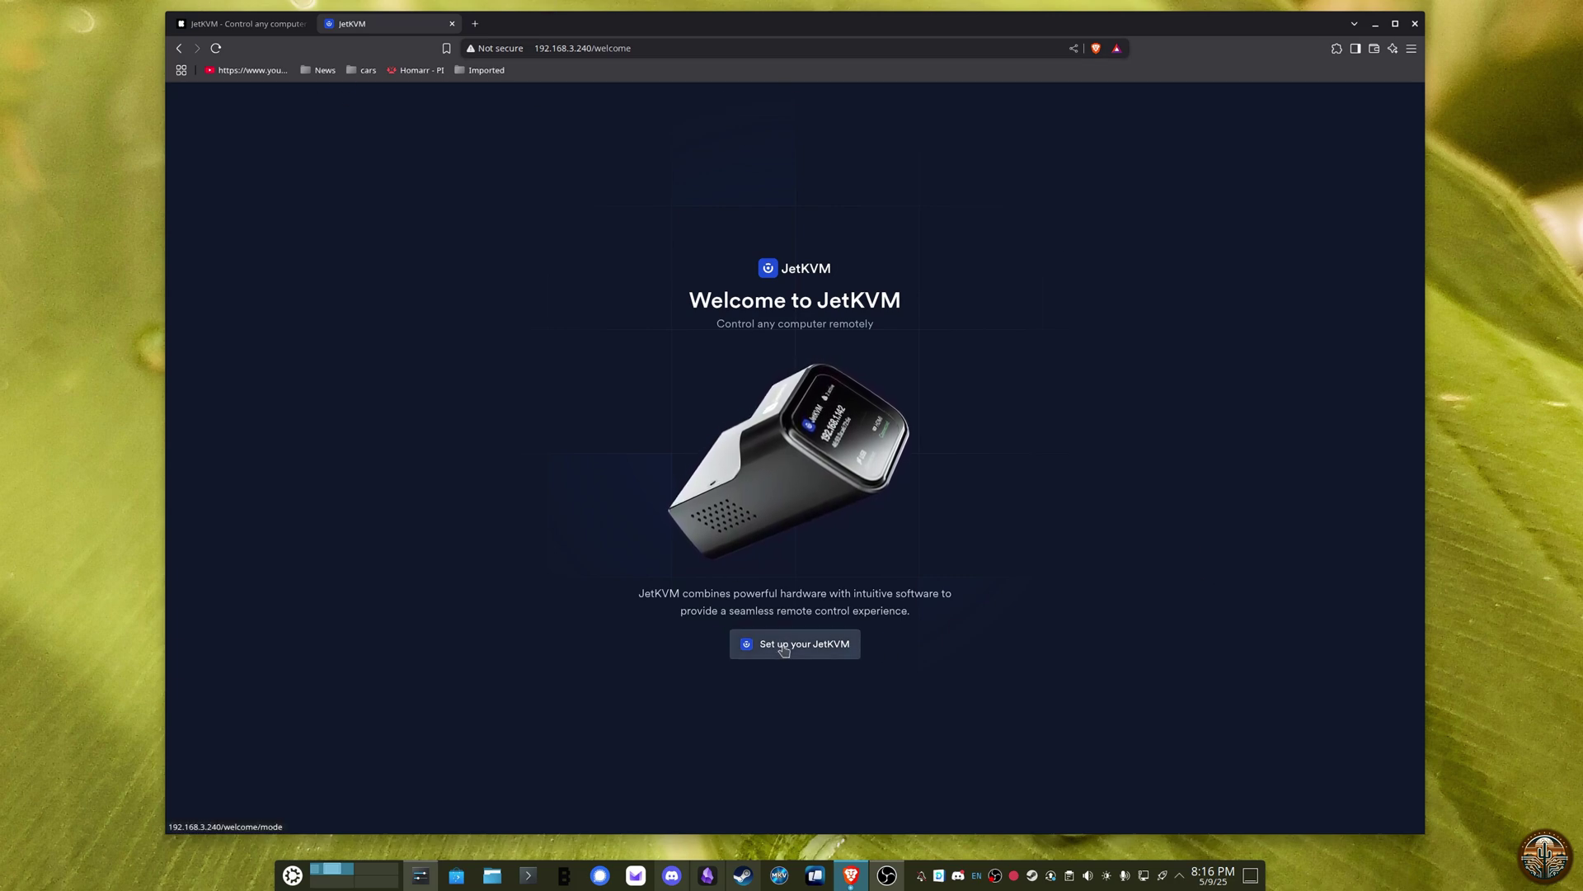
click(813, 640)
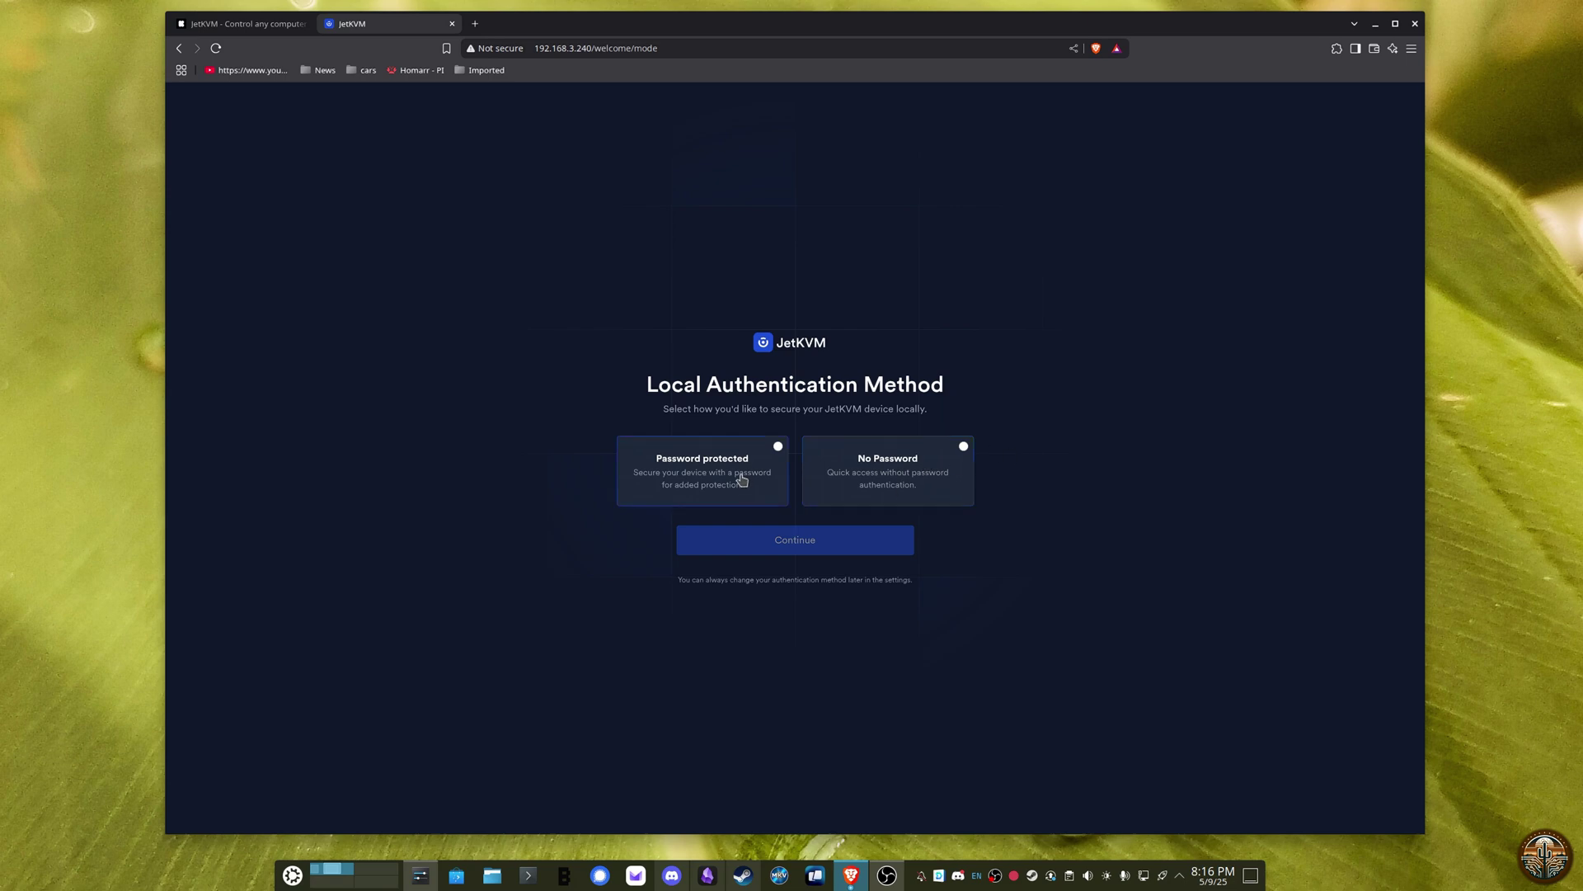
click(856, 542)
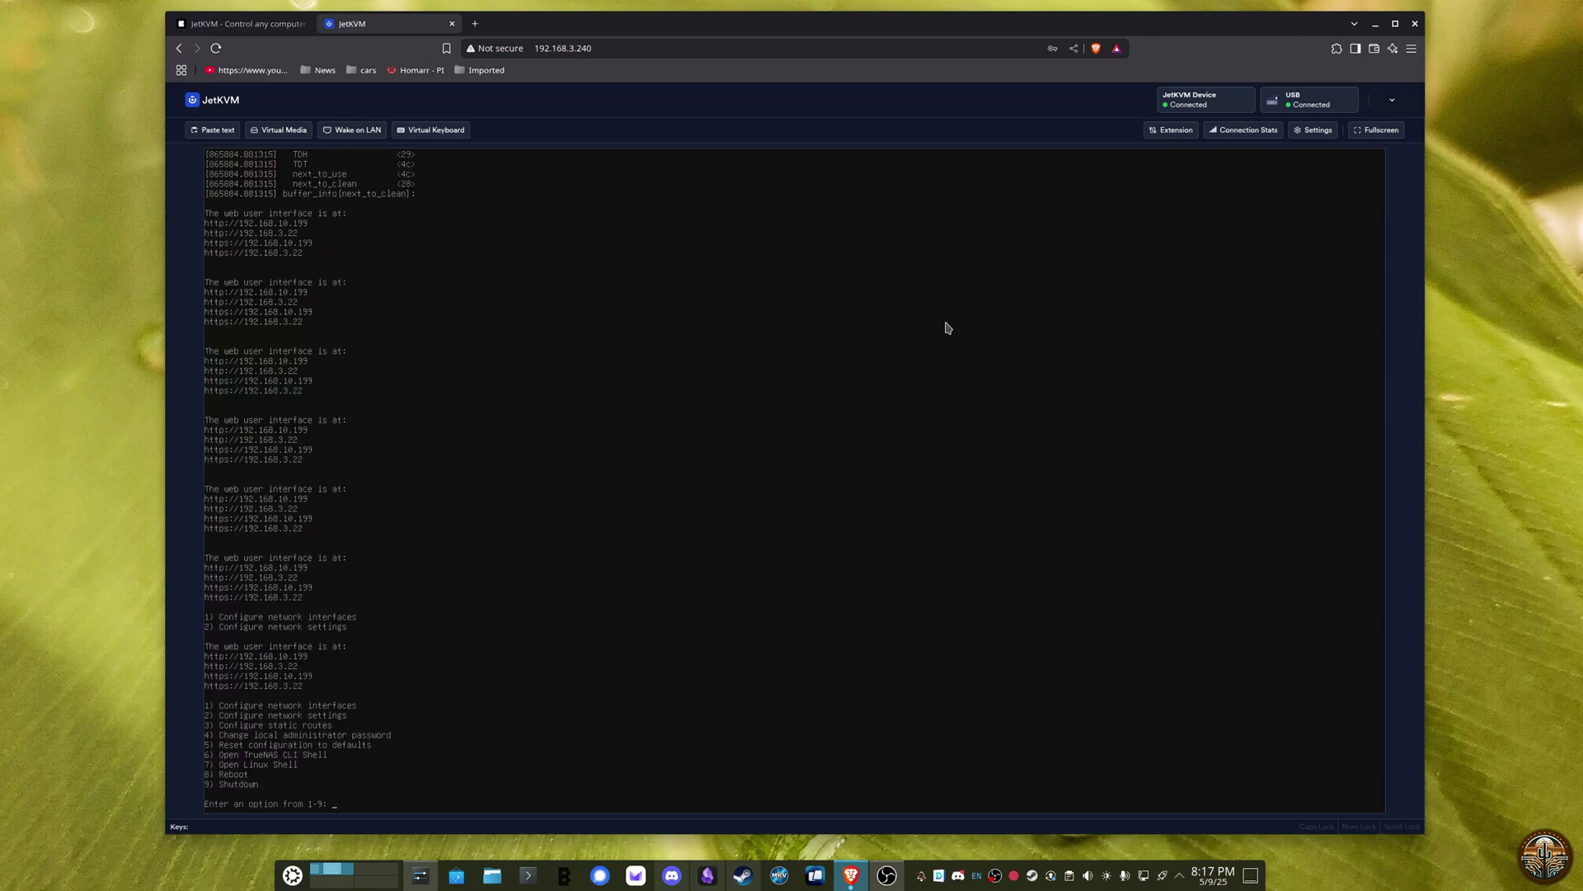
- Press Enter three times in the remote console to redisplay the TrueNAS option menu
key(Return)
key(Return)
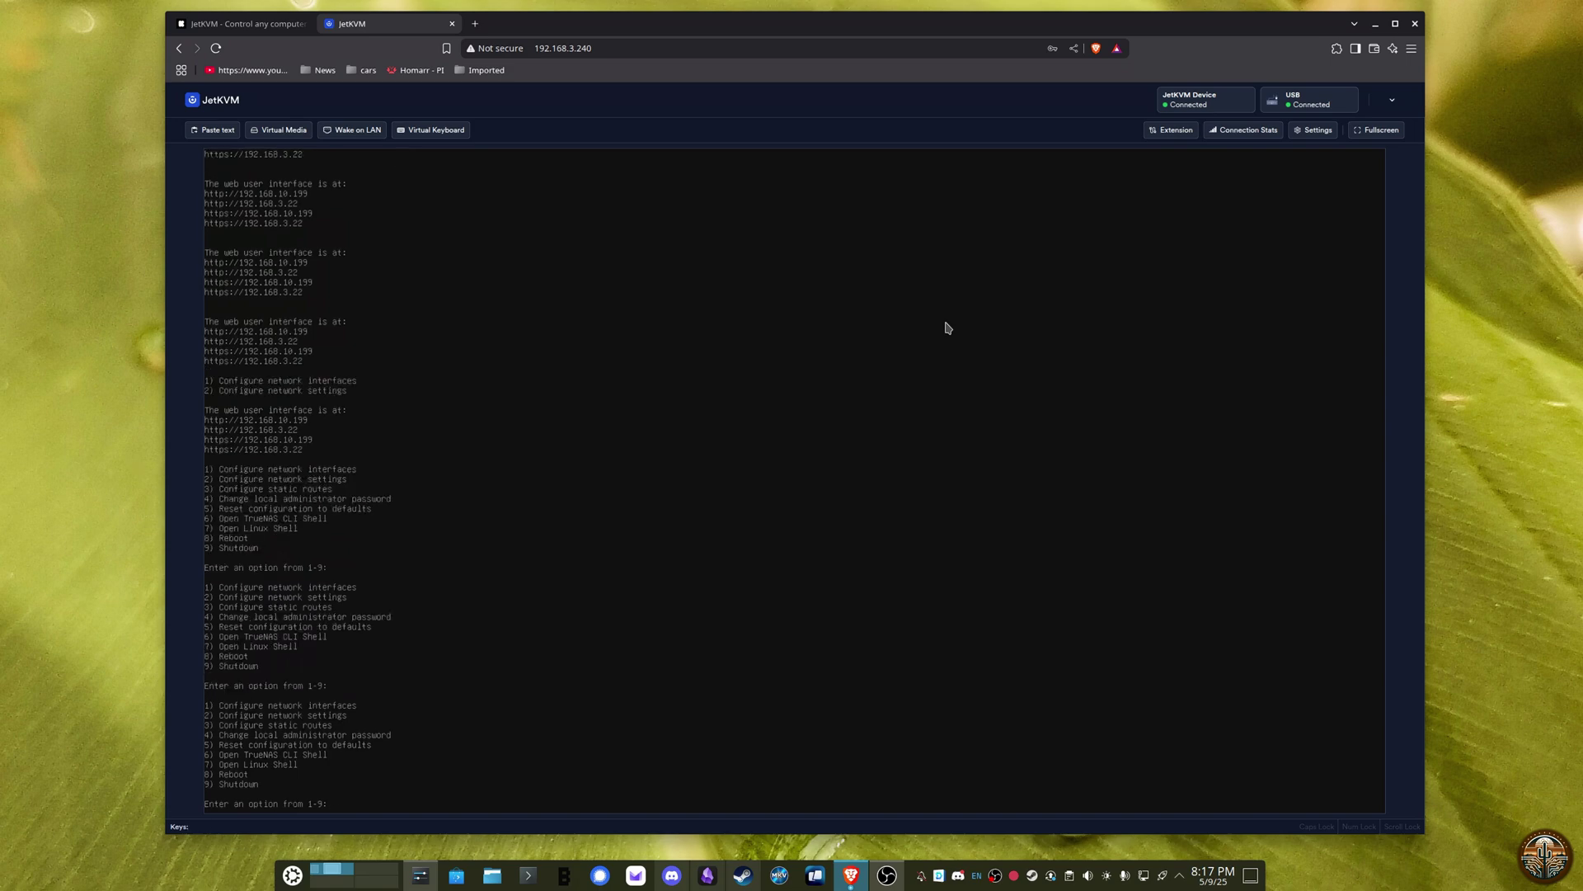
key(Return)
key(Return)
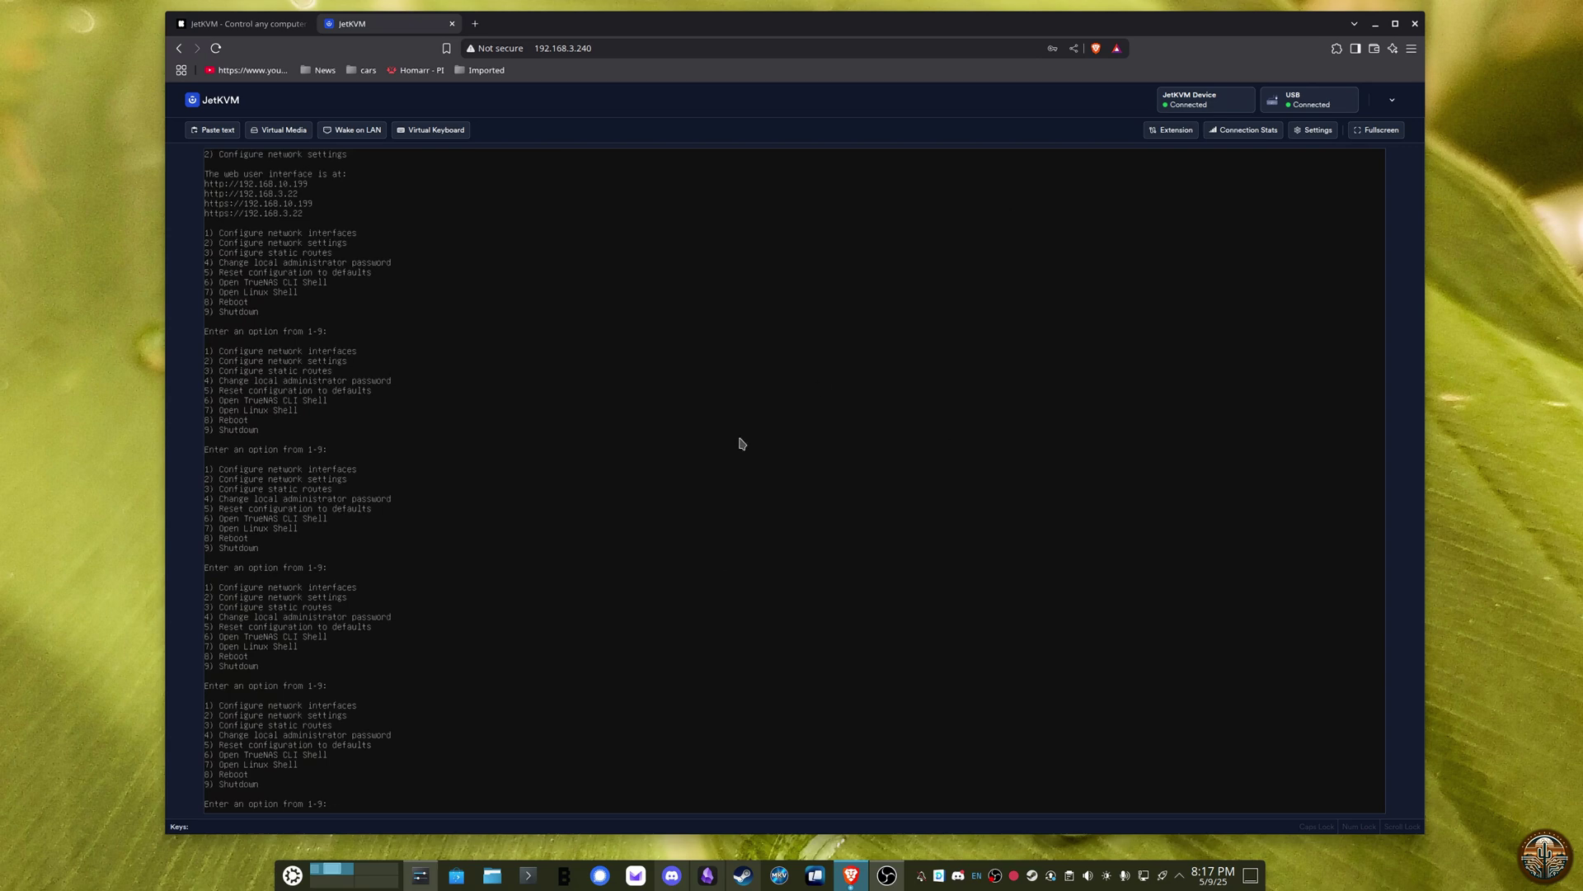
key(Return)
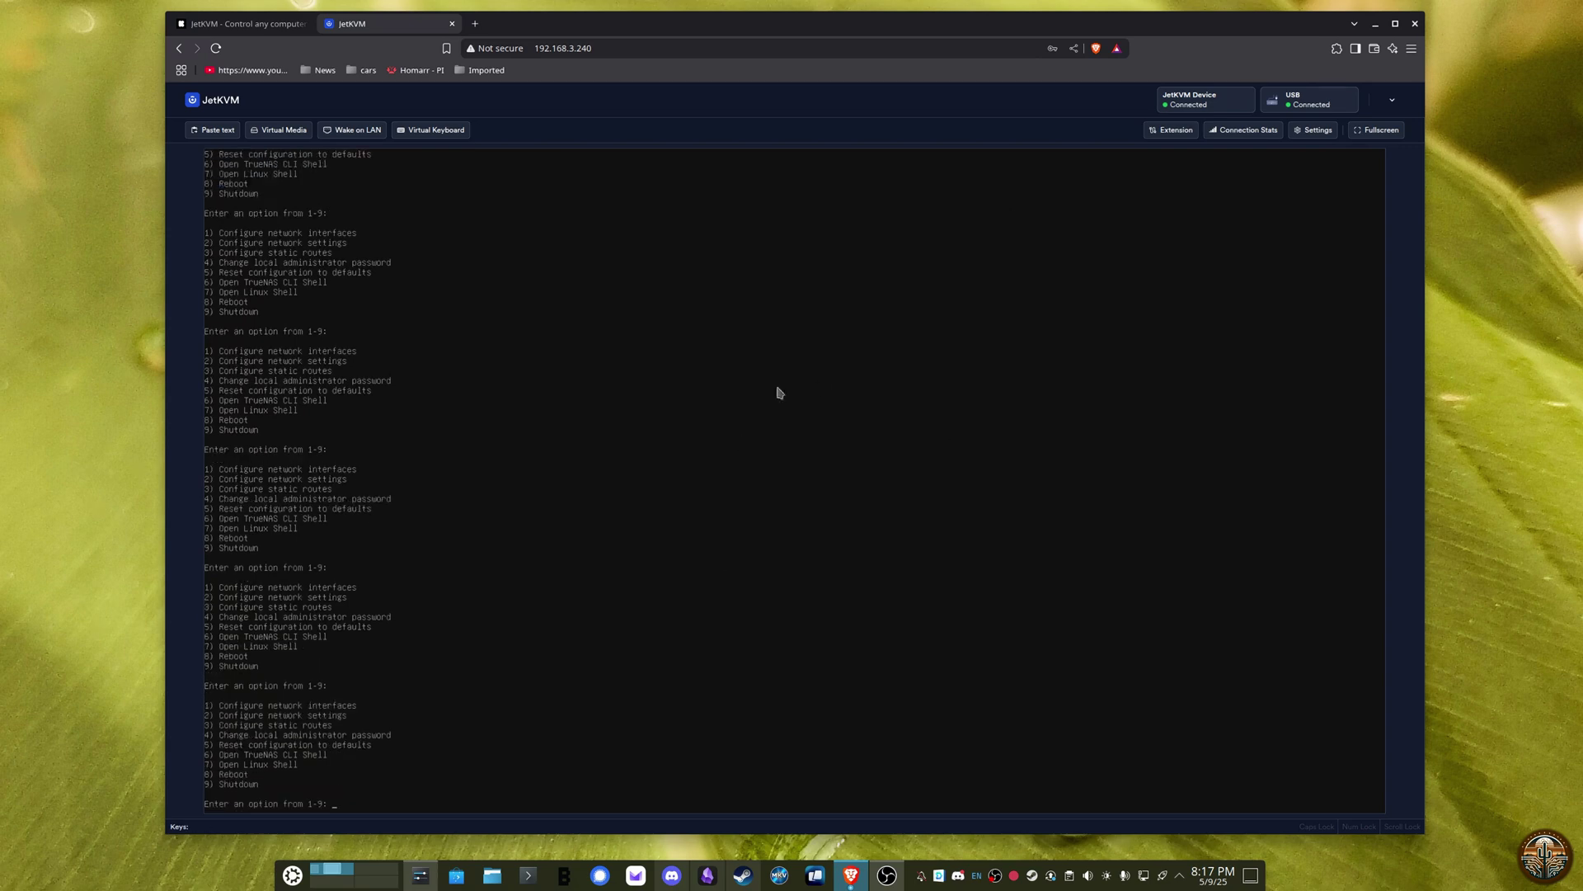
- Toggle the virtual keyboard on and off, cancel the Paste text box, then go to Settings
click(431, 129)
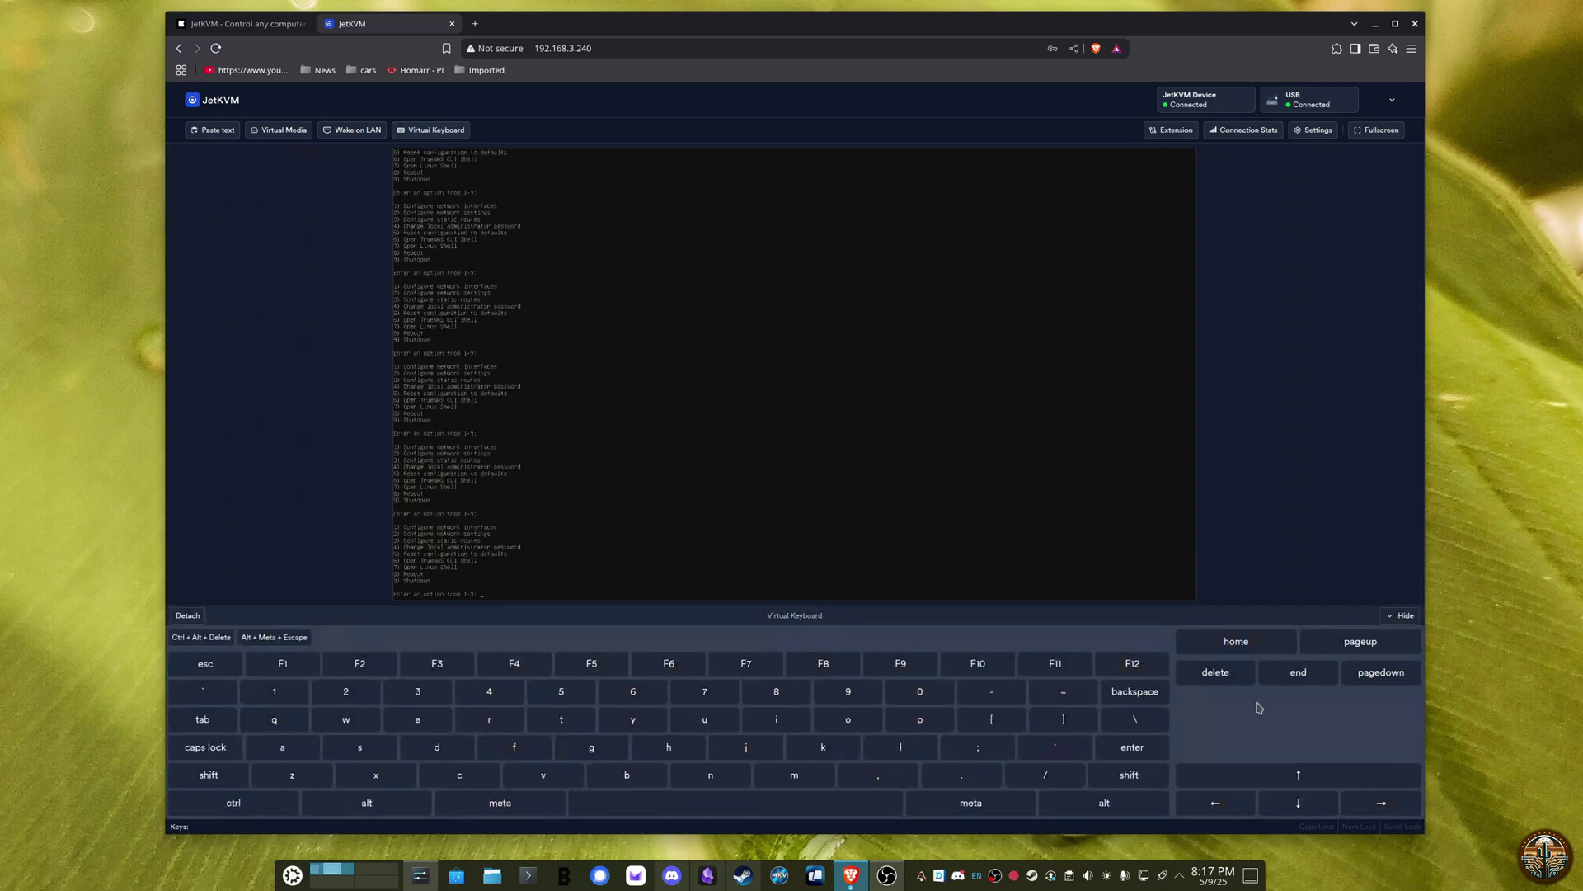
click(448, 132)
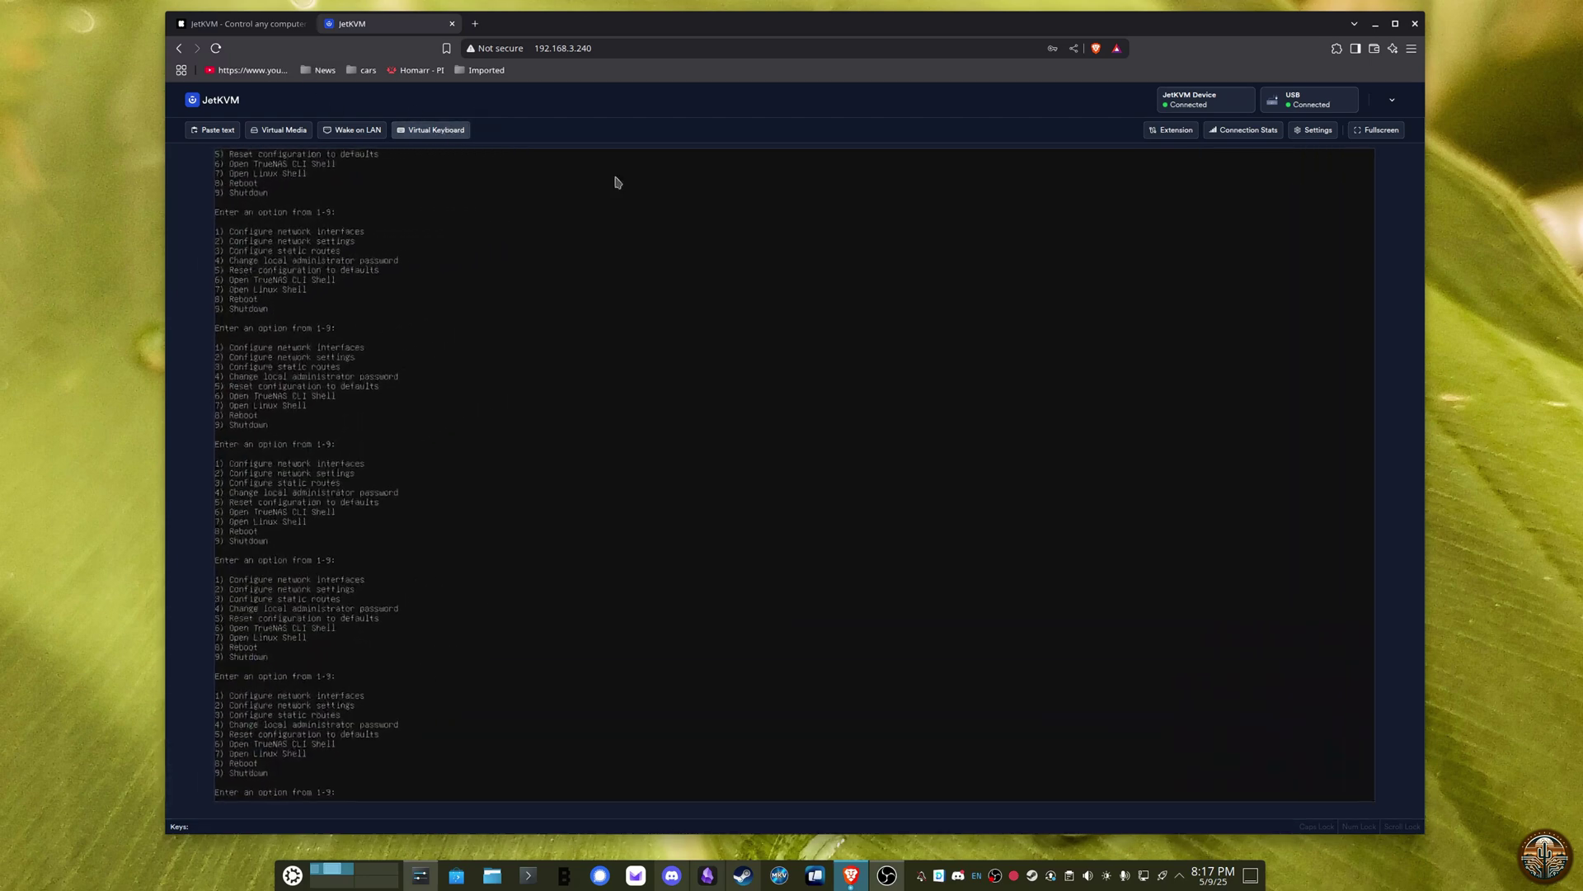
click(213, 131)
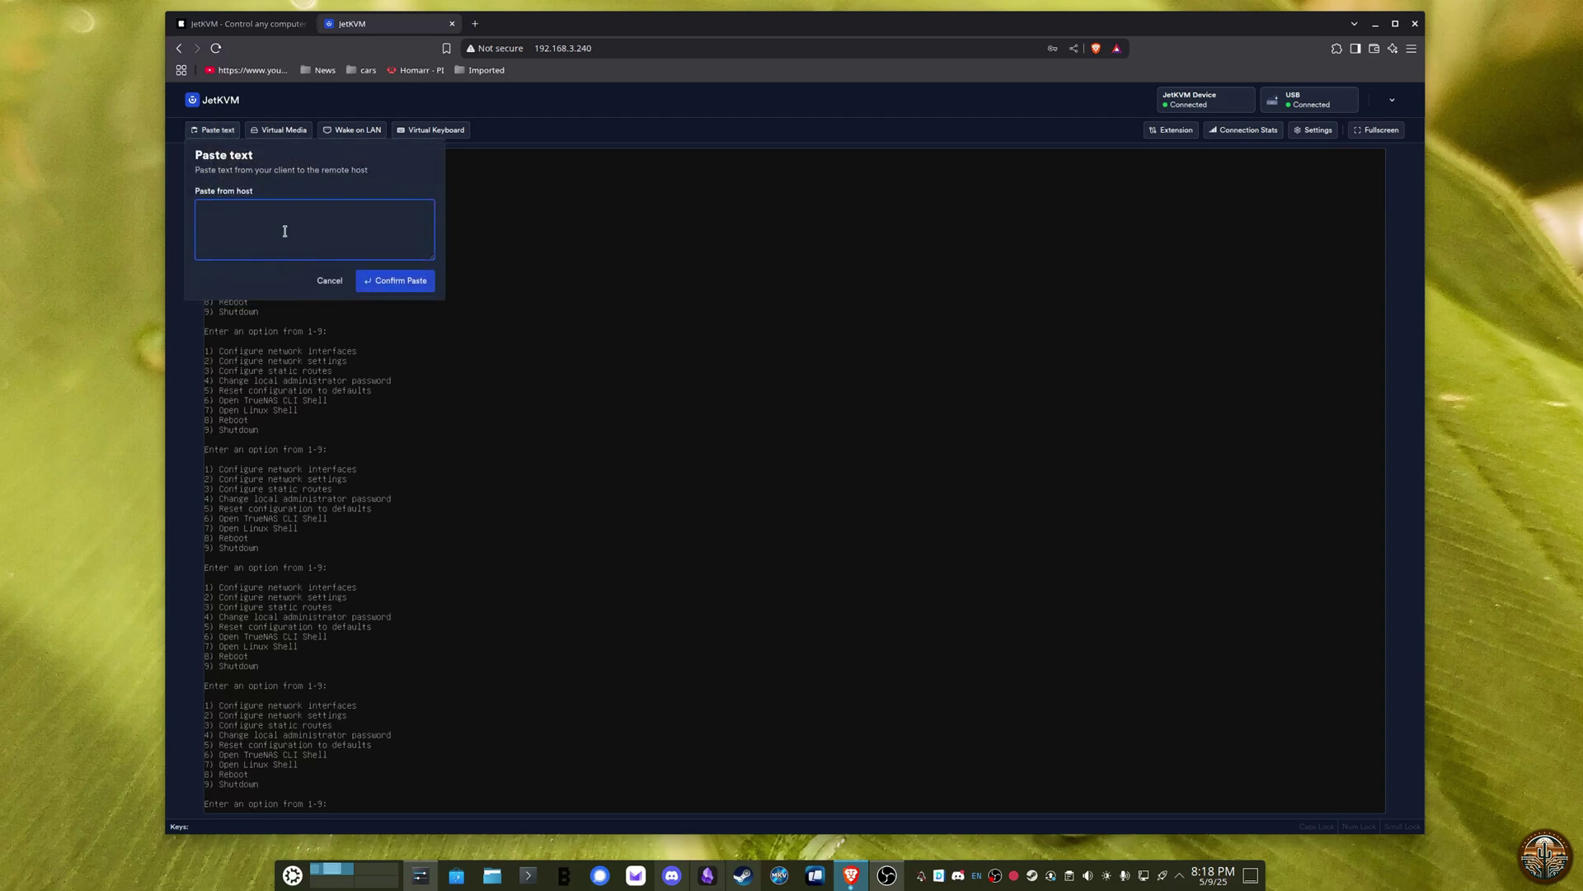
click(359, 284)
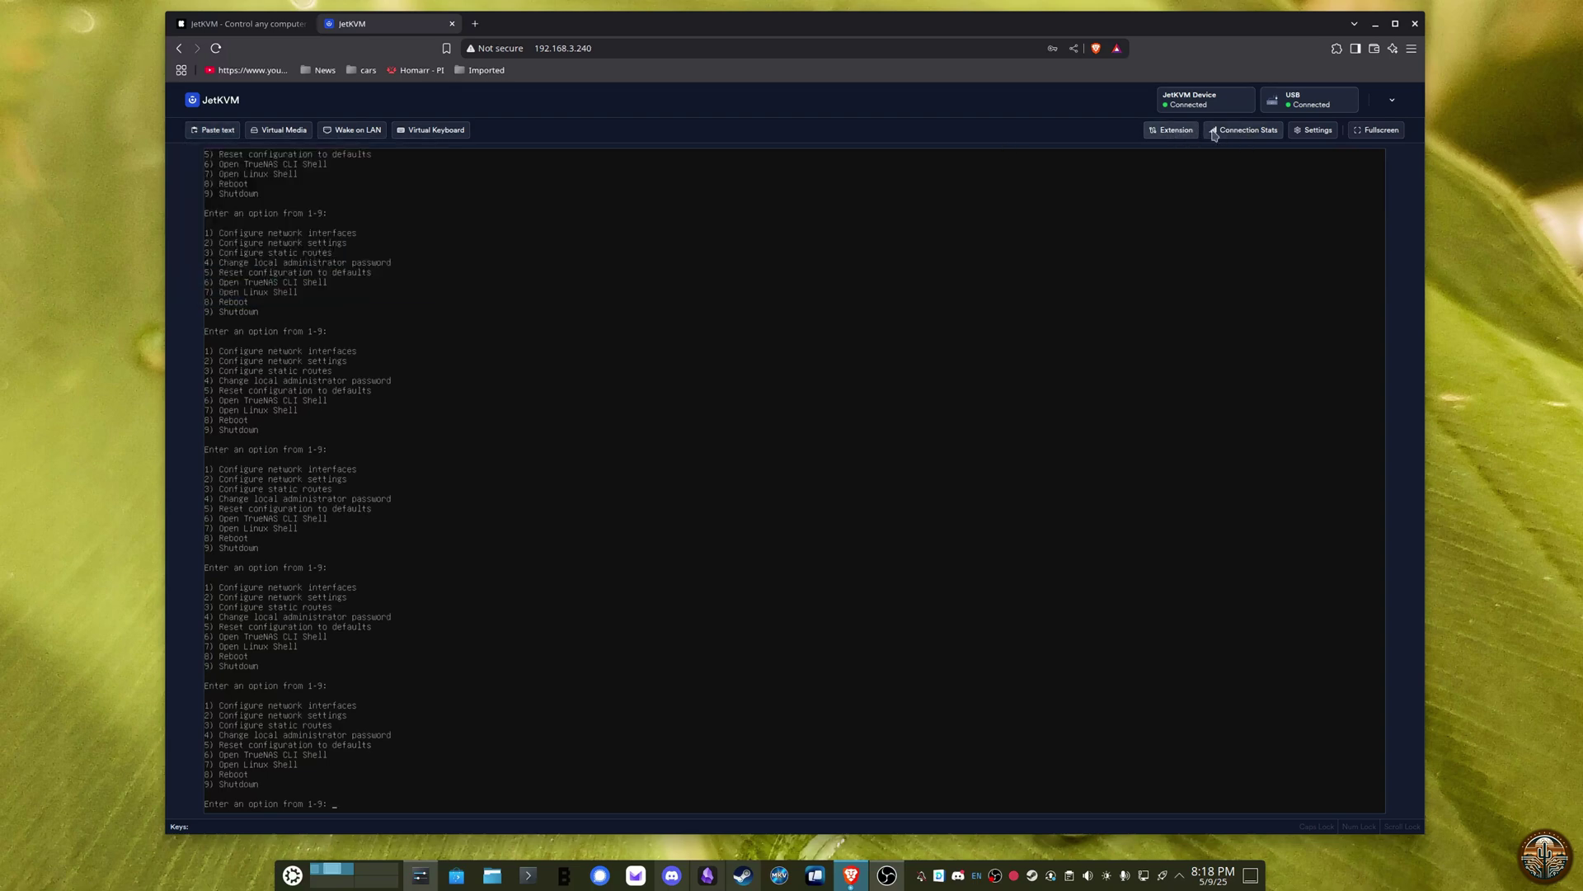
click(1315, 130)
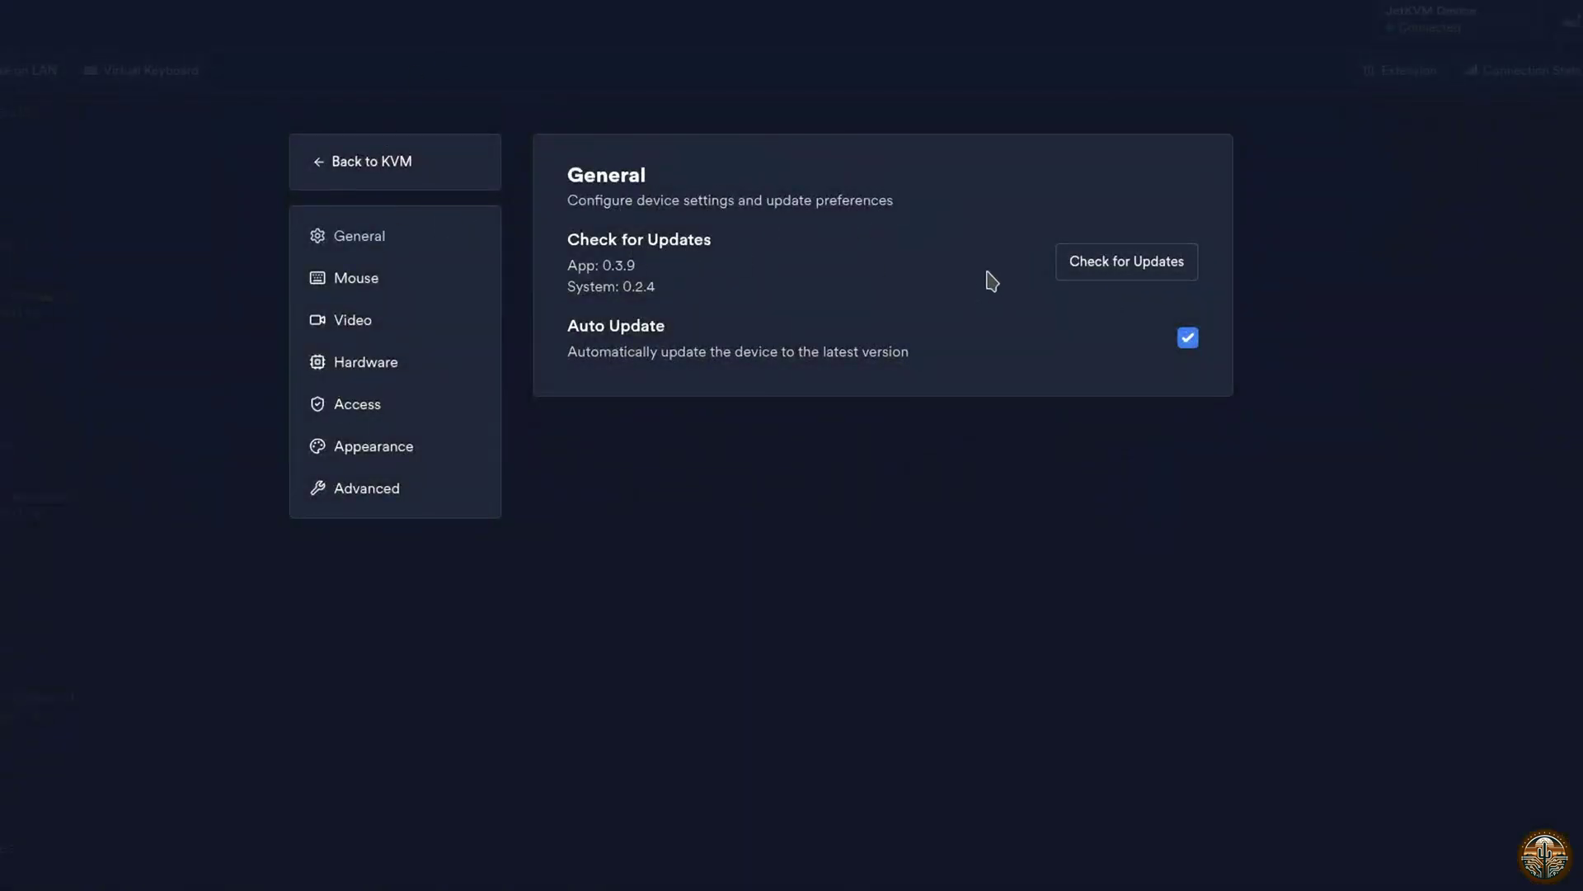
- Browse the Mouse, Video, Hardware, Appearance and Advanced settings pages, leaving the USB classes unchanged
click(340, 284)
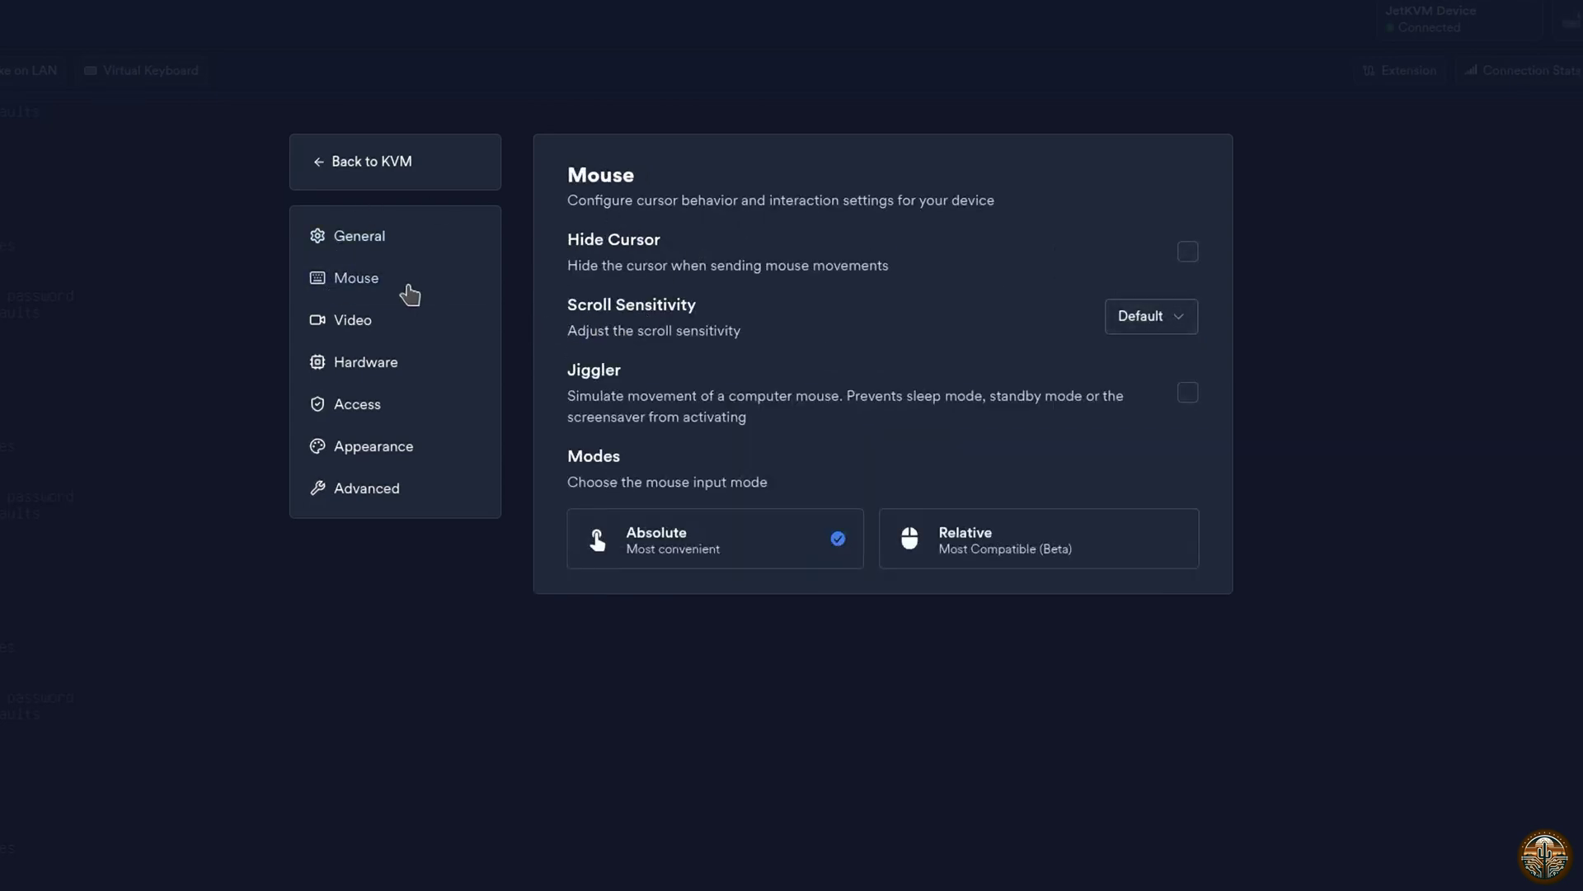
click(400, 320)
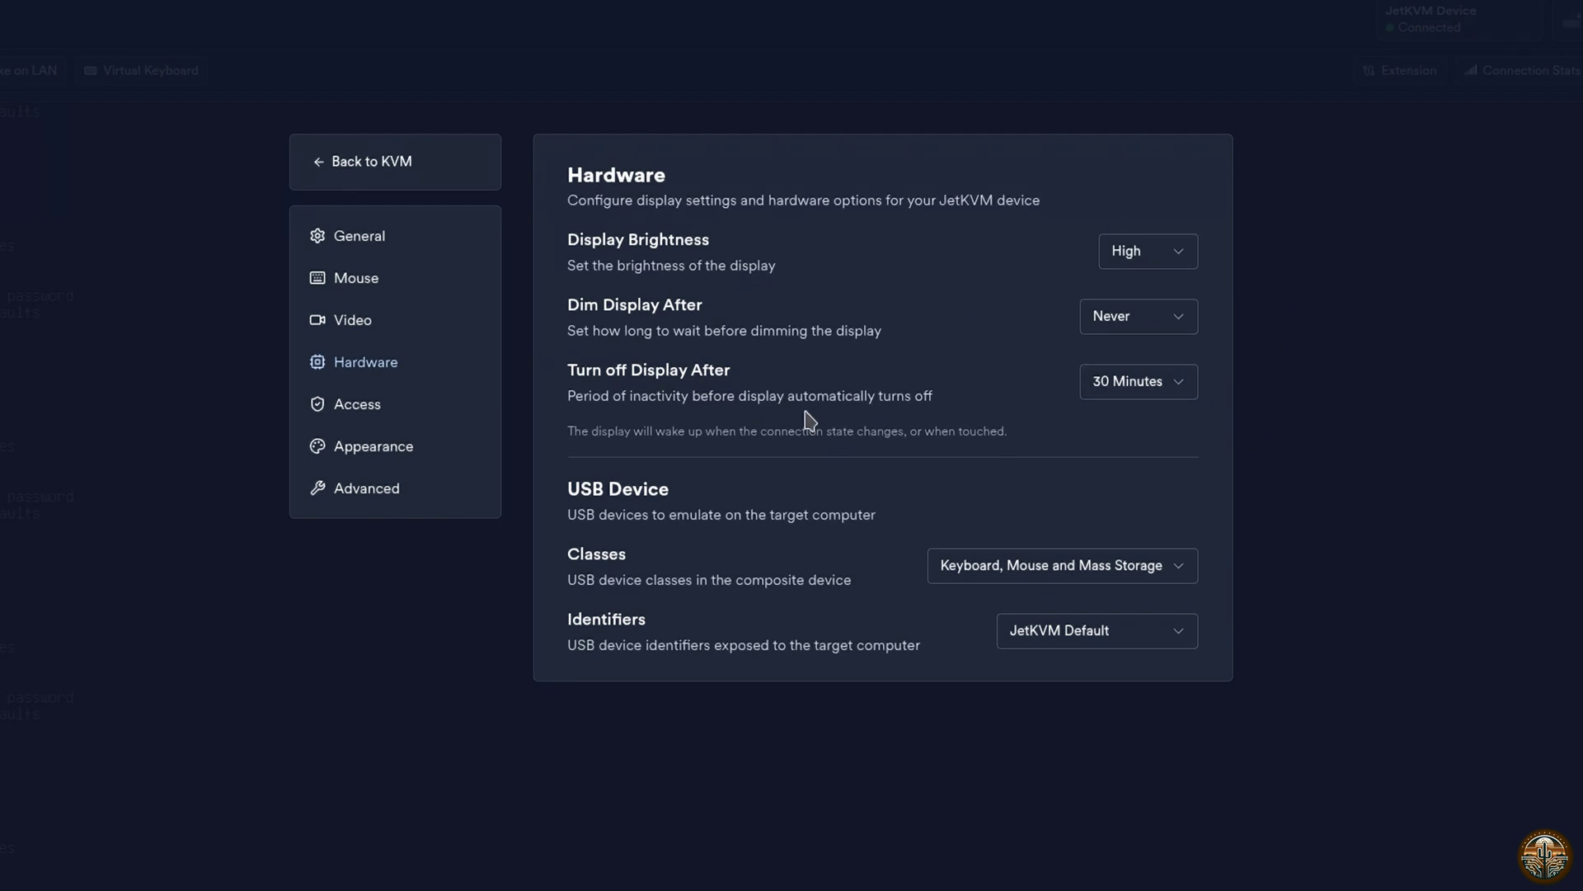
click(1067, 577)
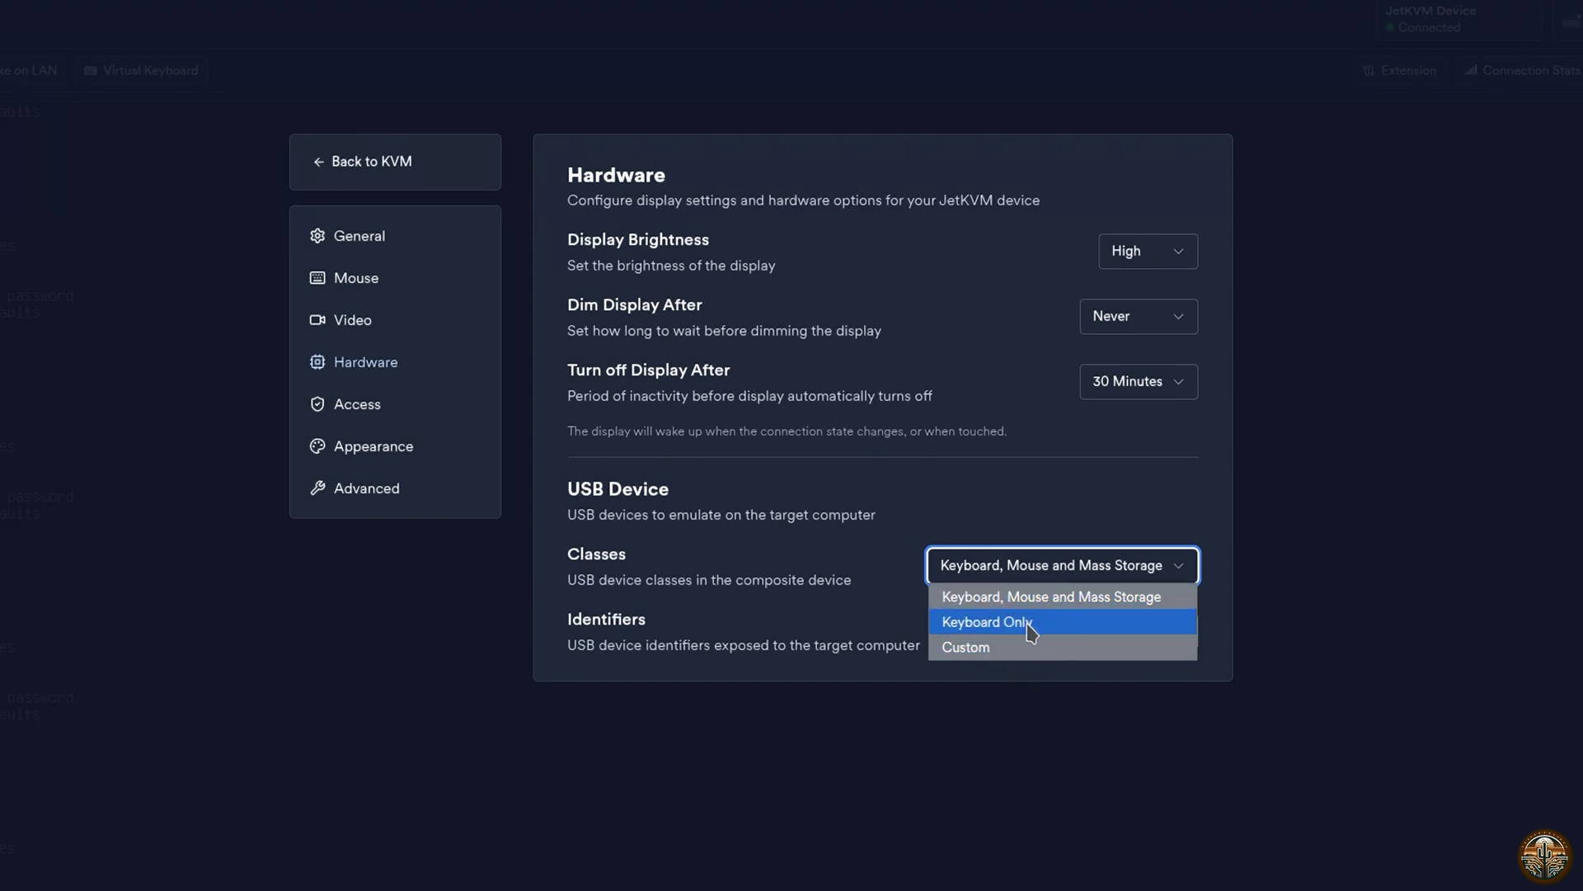
click(901, 534)
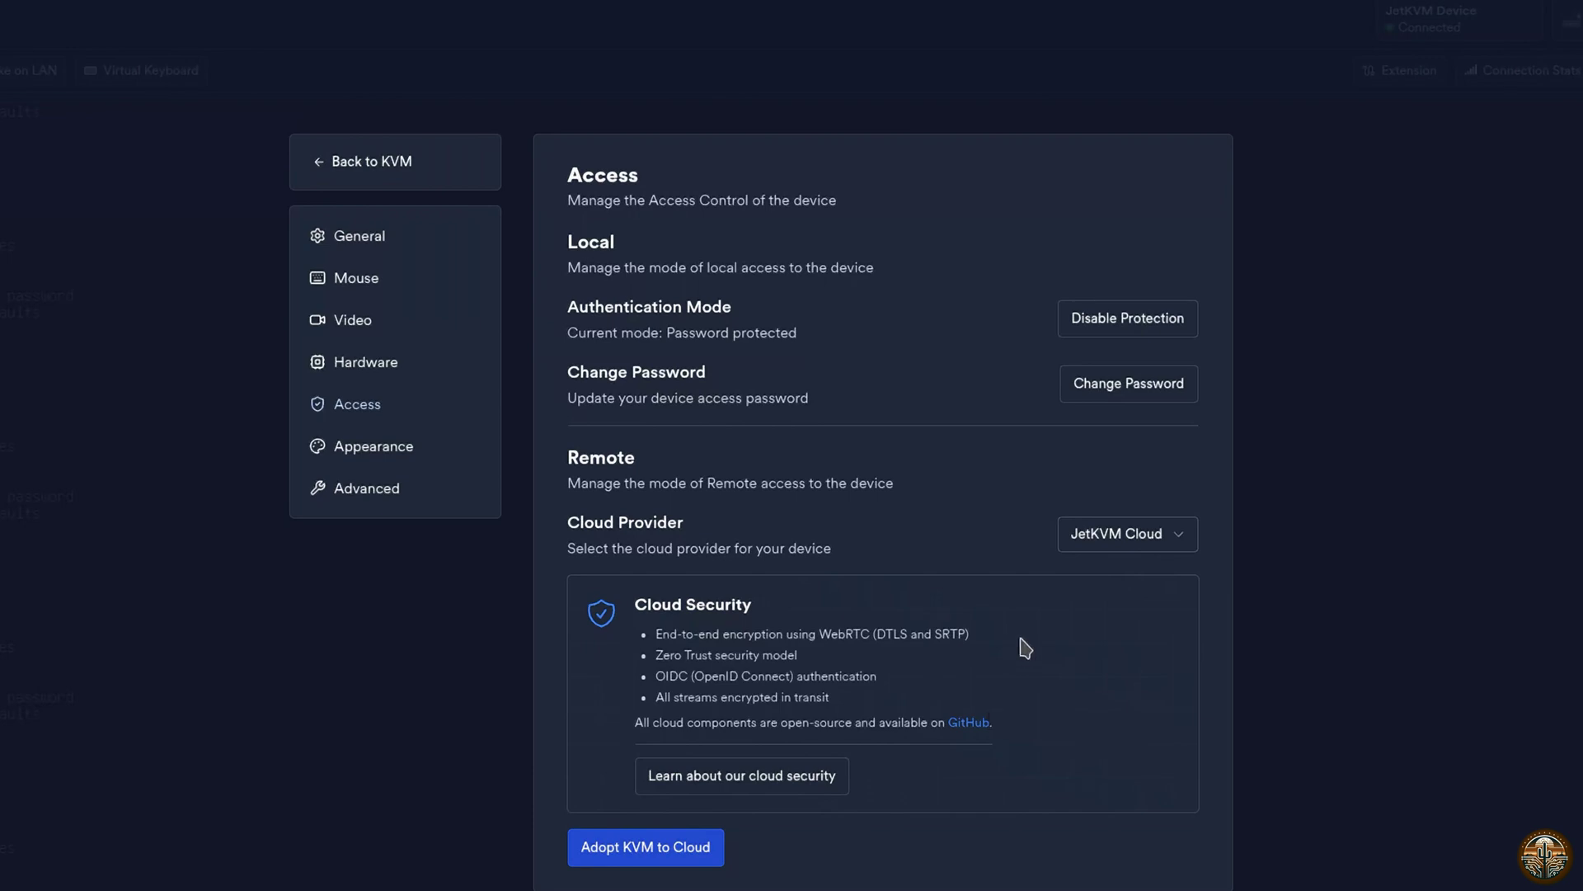
click(426, 459)
click(387, 493)
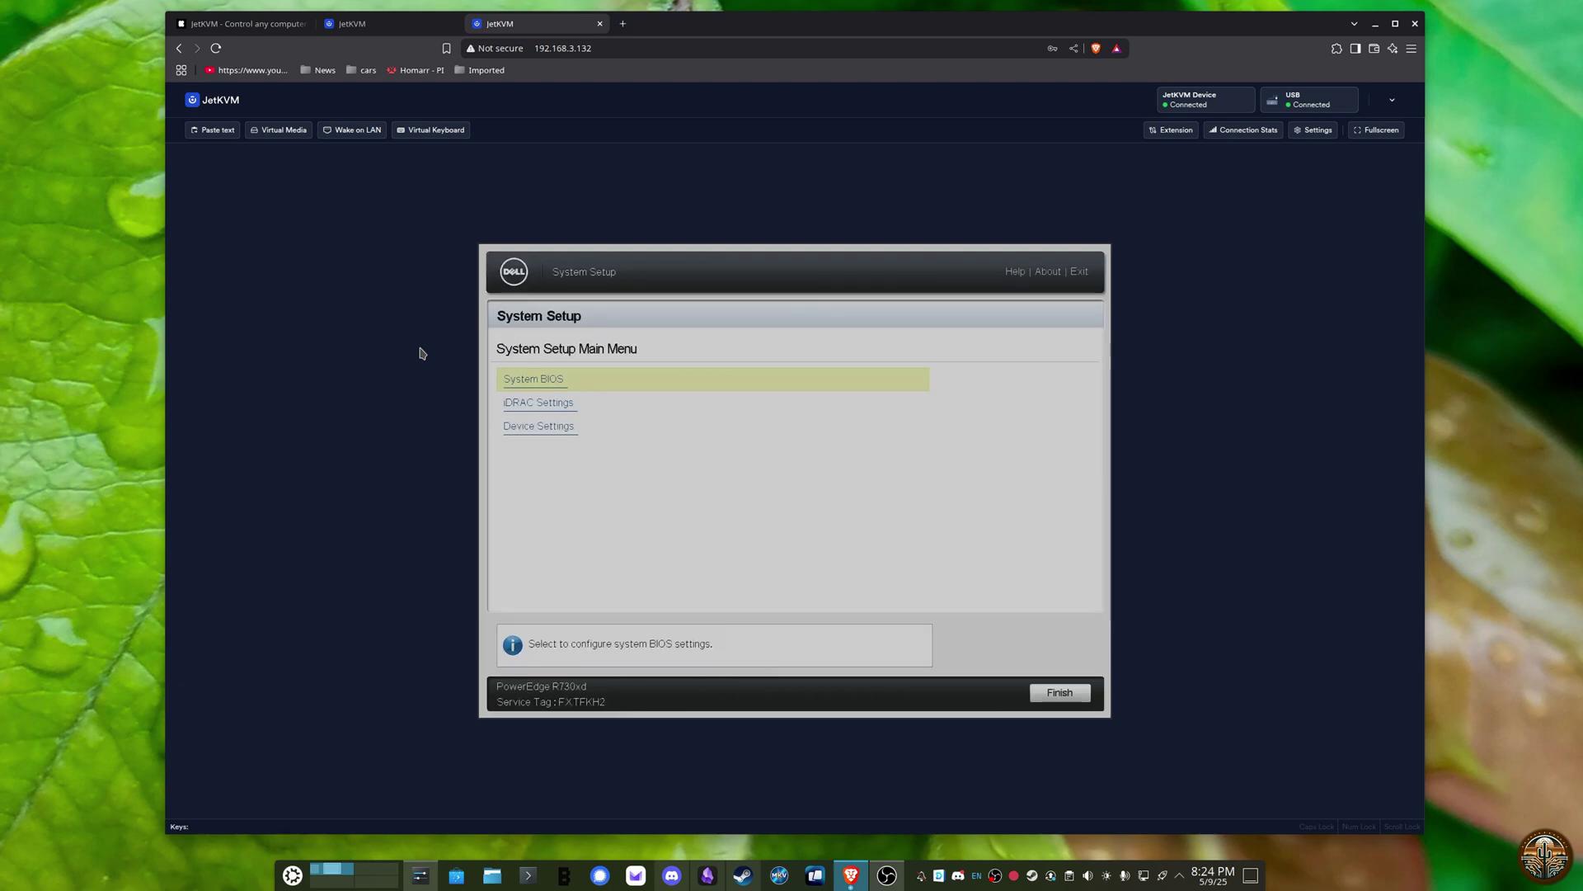
key(Down)
key(Up)
key(Down)
key(Down)
key(Up)
key(Up)
key(Down)
key(Up)
key(Down)
key(Up)
key(Return)
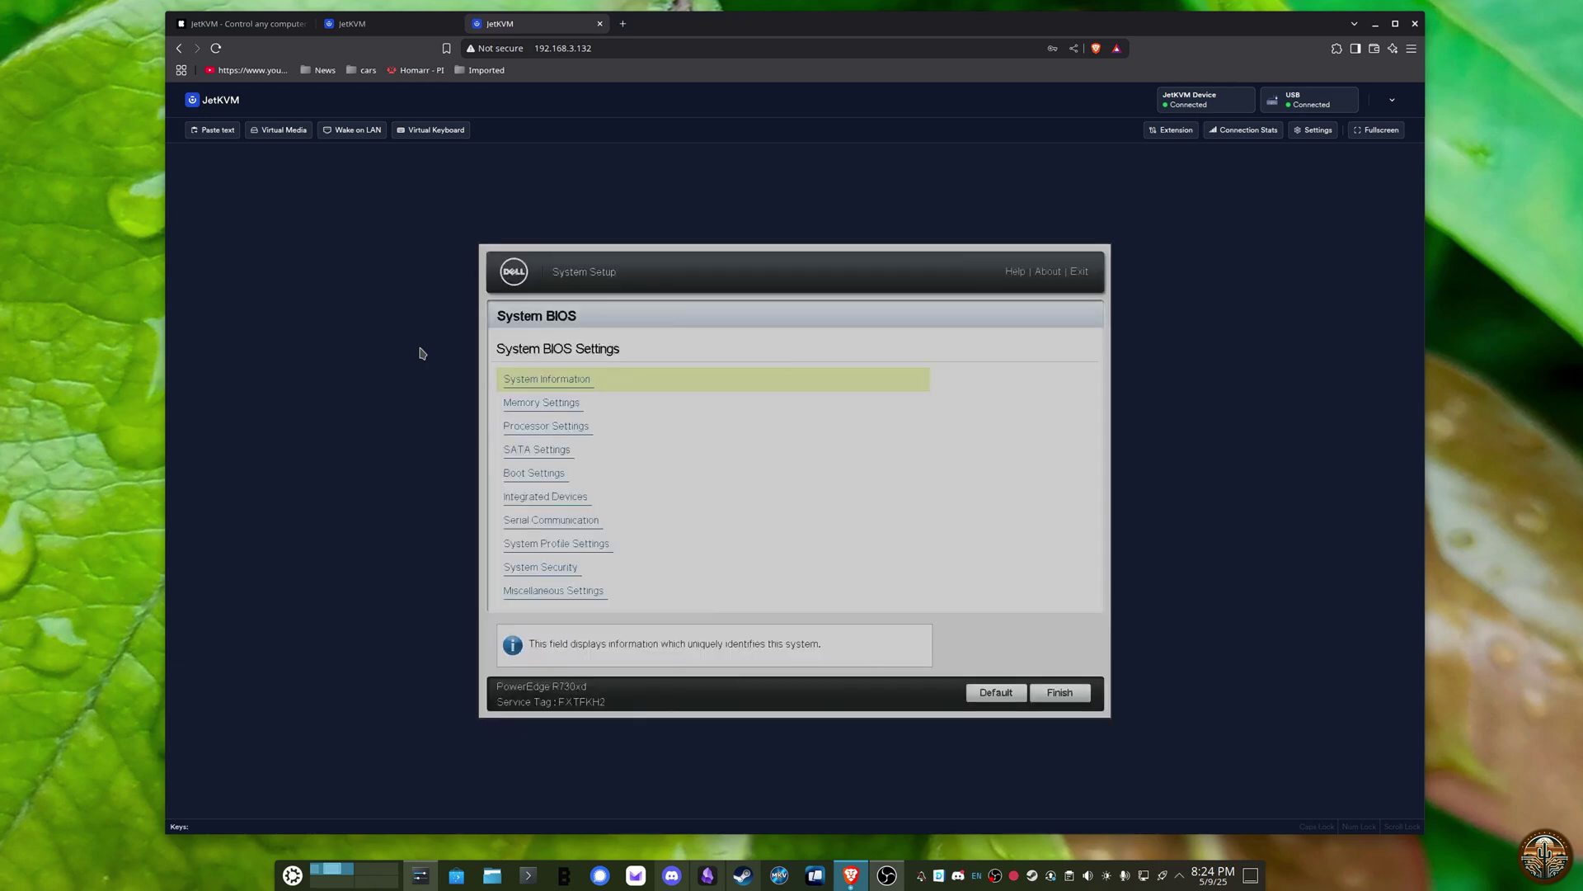
key(Down)
key(Down)
key(Up)
key(Up)
key(Down)
key(Up)
key(Return)
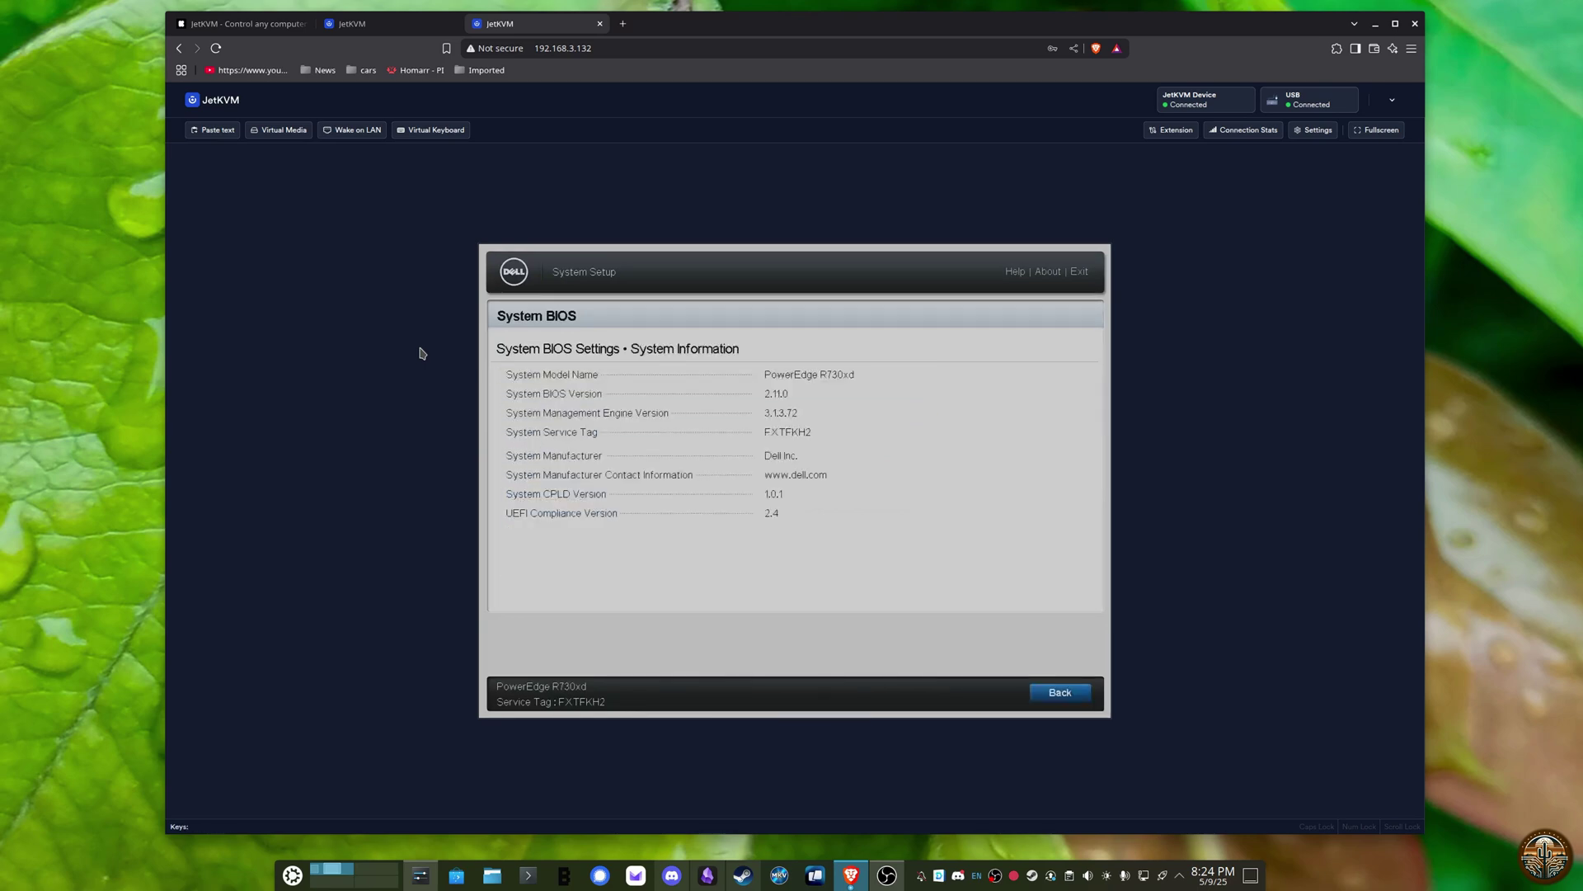
click(1049, 690)
click(1063, 691)
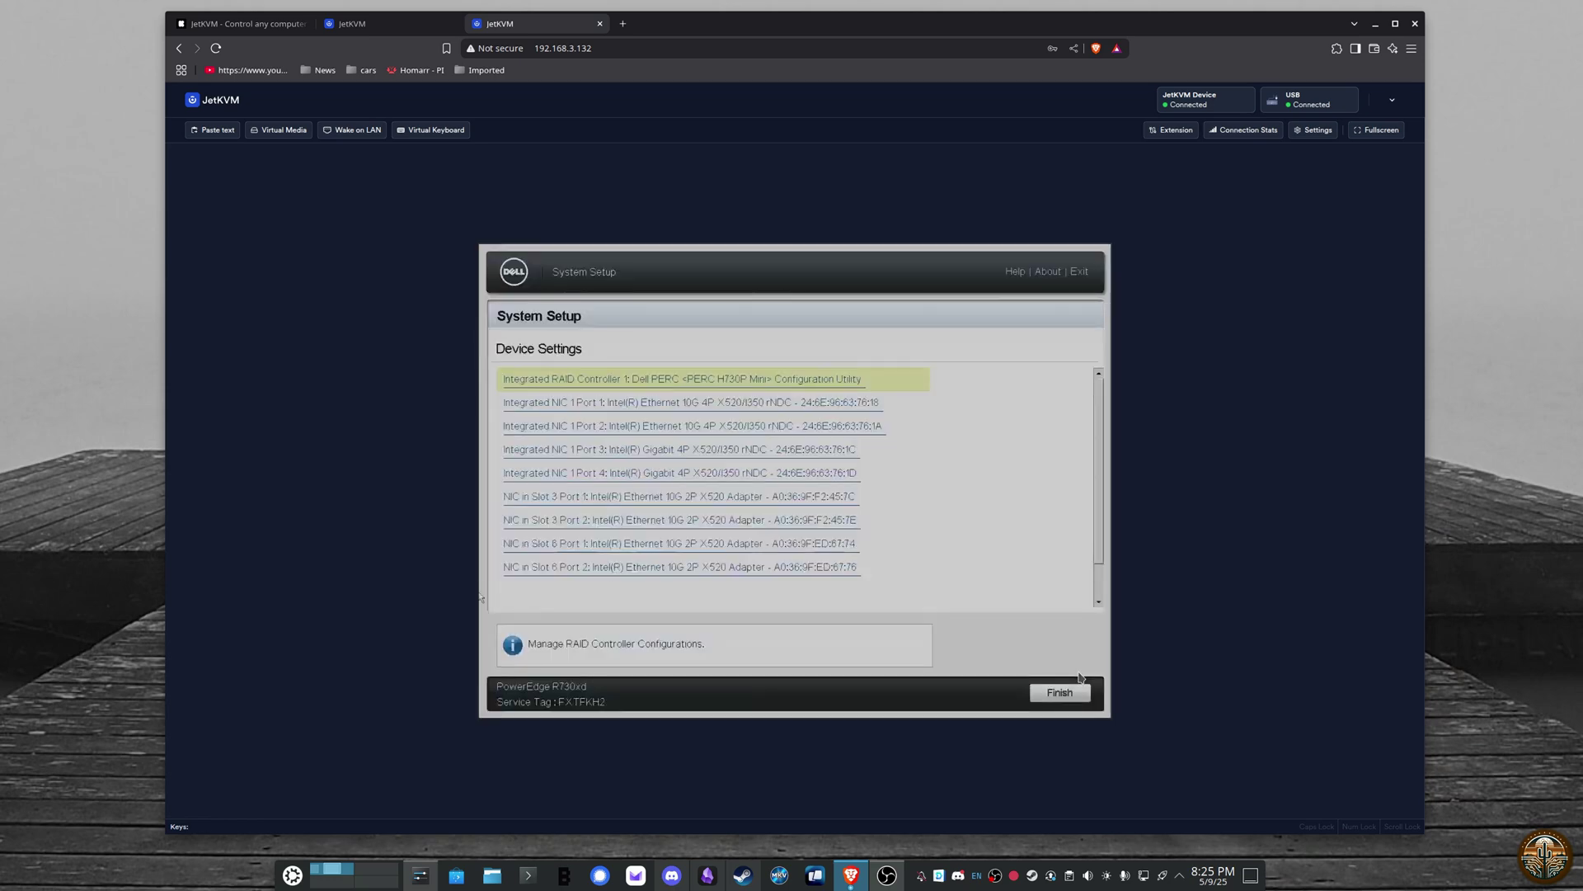
- Arrow through the Dell Device Settings list from RAID Controller down to NIC 1 Port 3
key(Down)
key(Down)
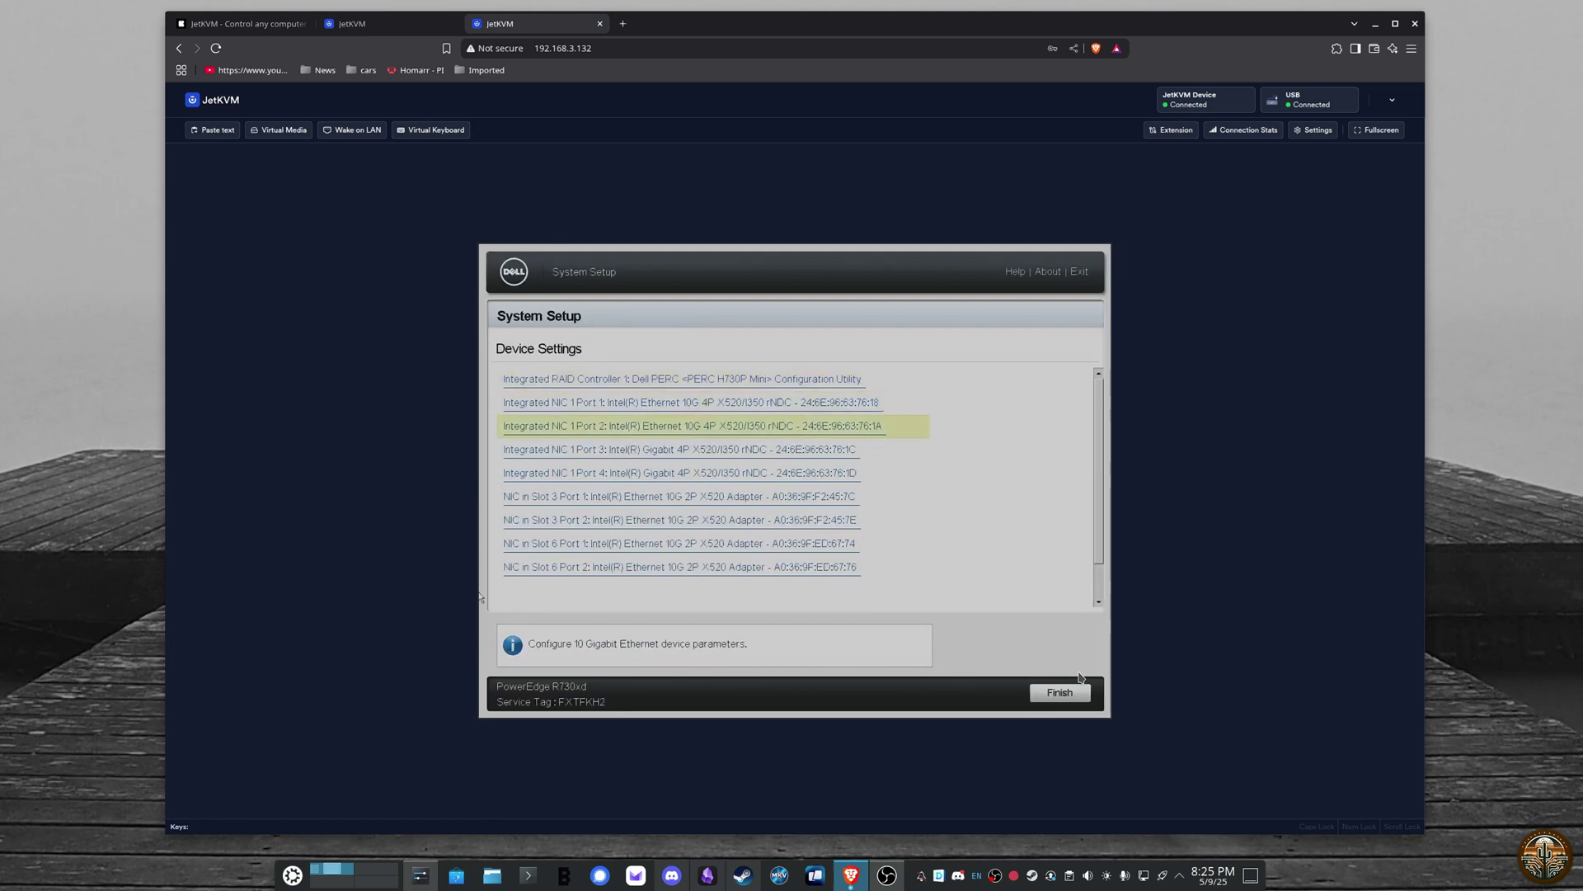
key(Up)
key(Up)
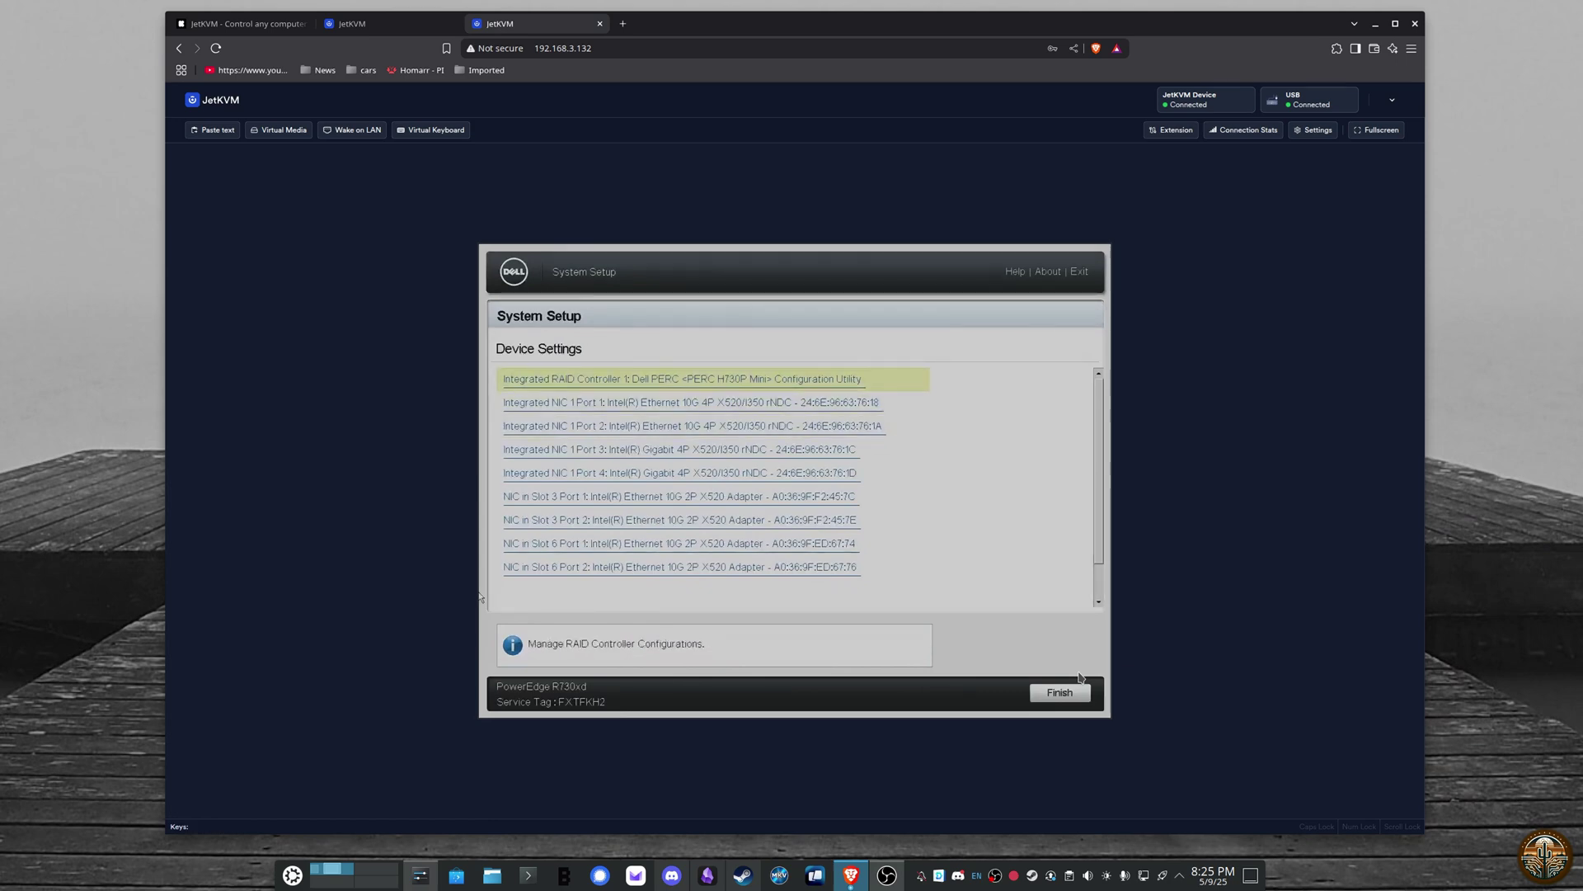
key(Down)
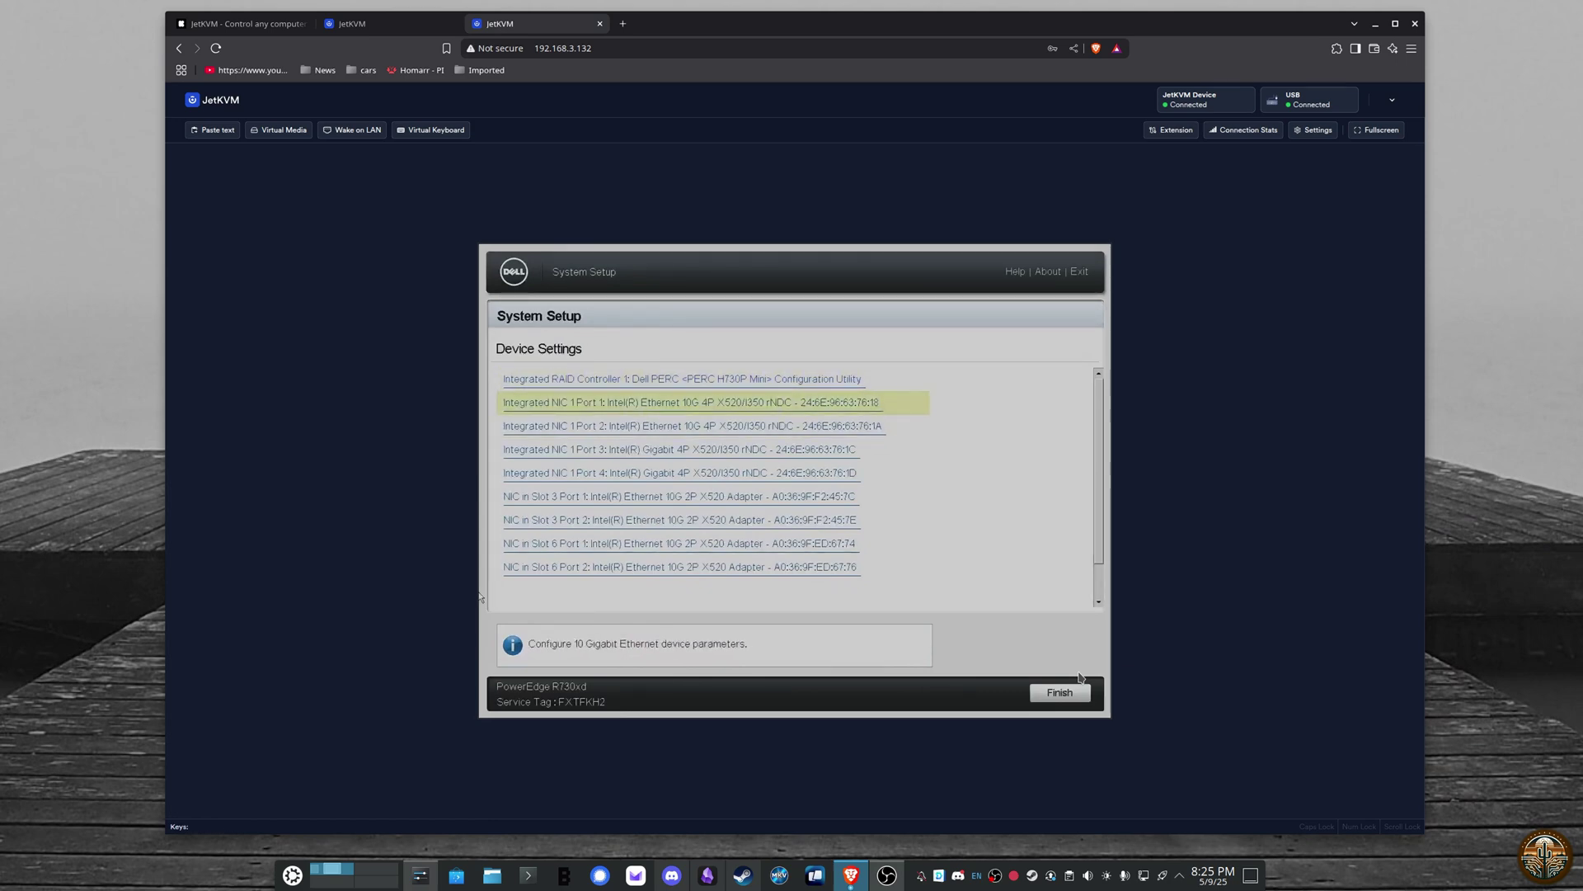
key(Down)
key(Up)
key(Down)
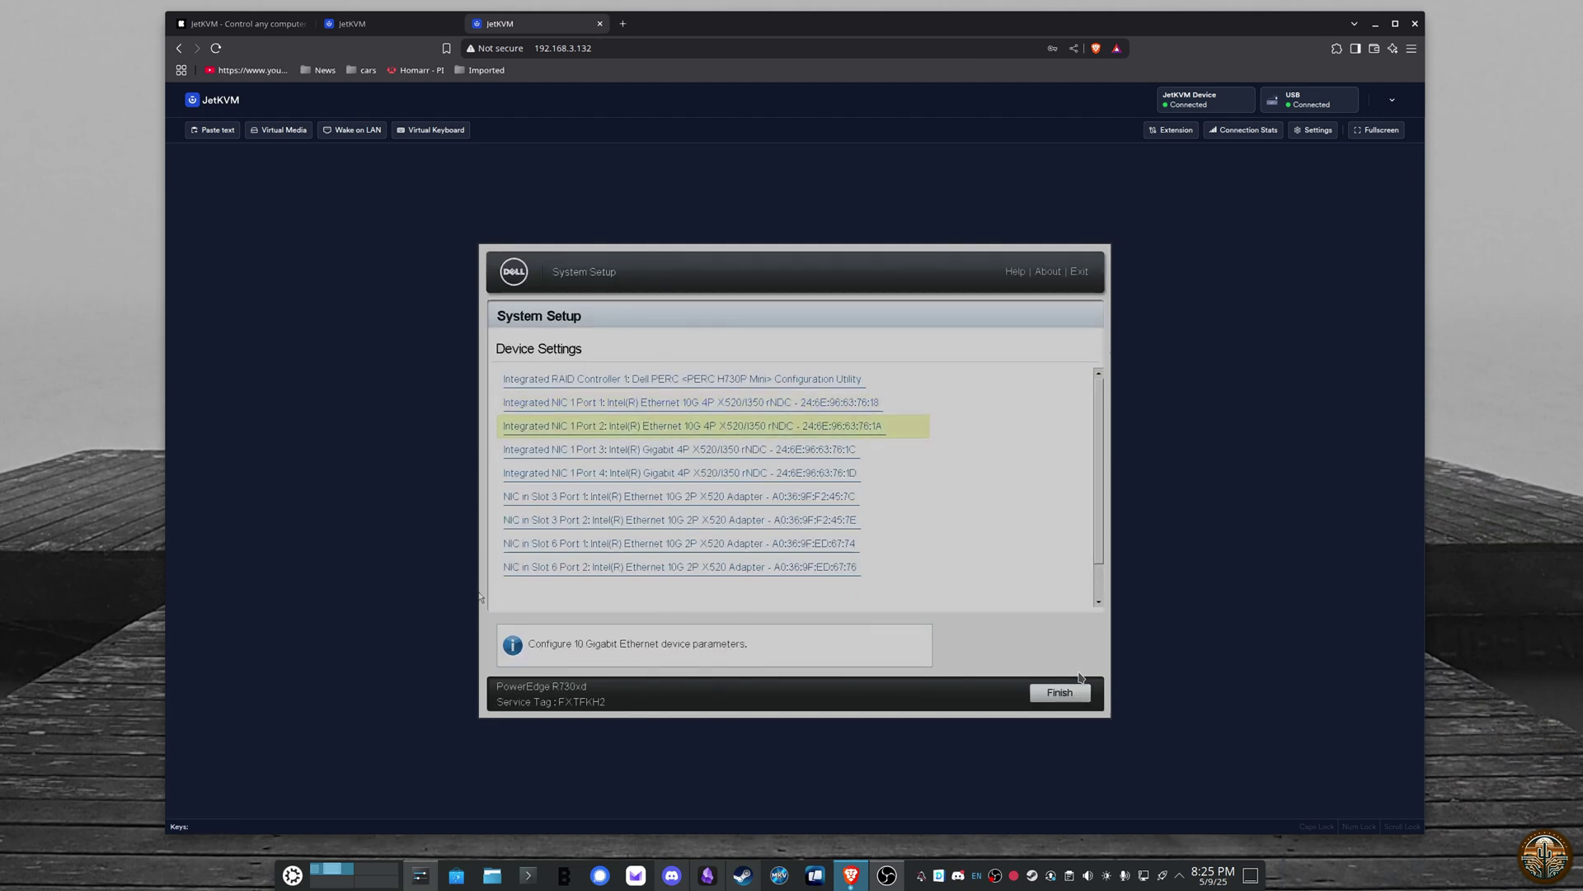
key(Down)
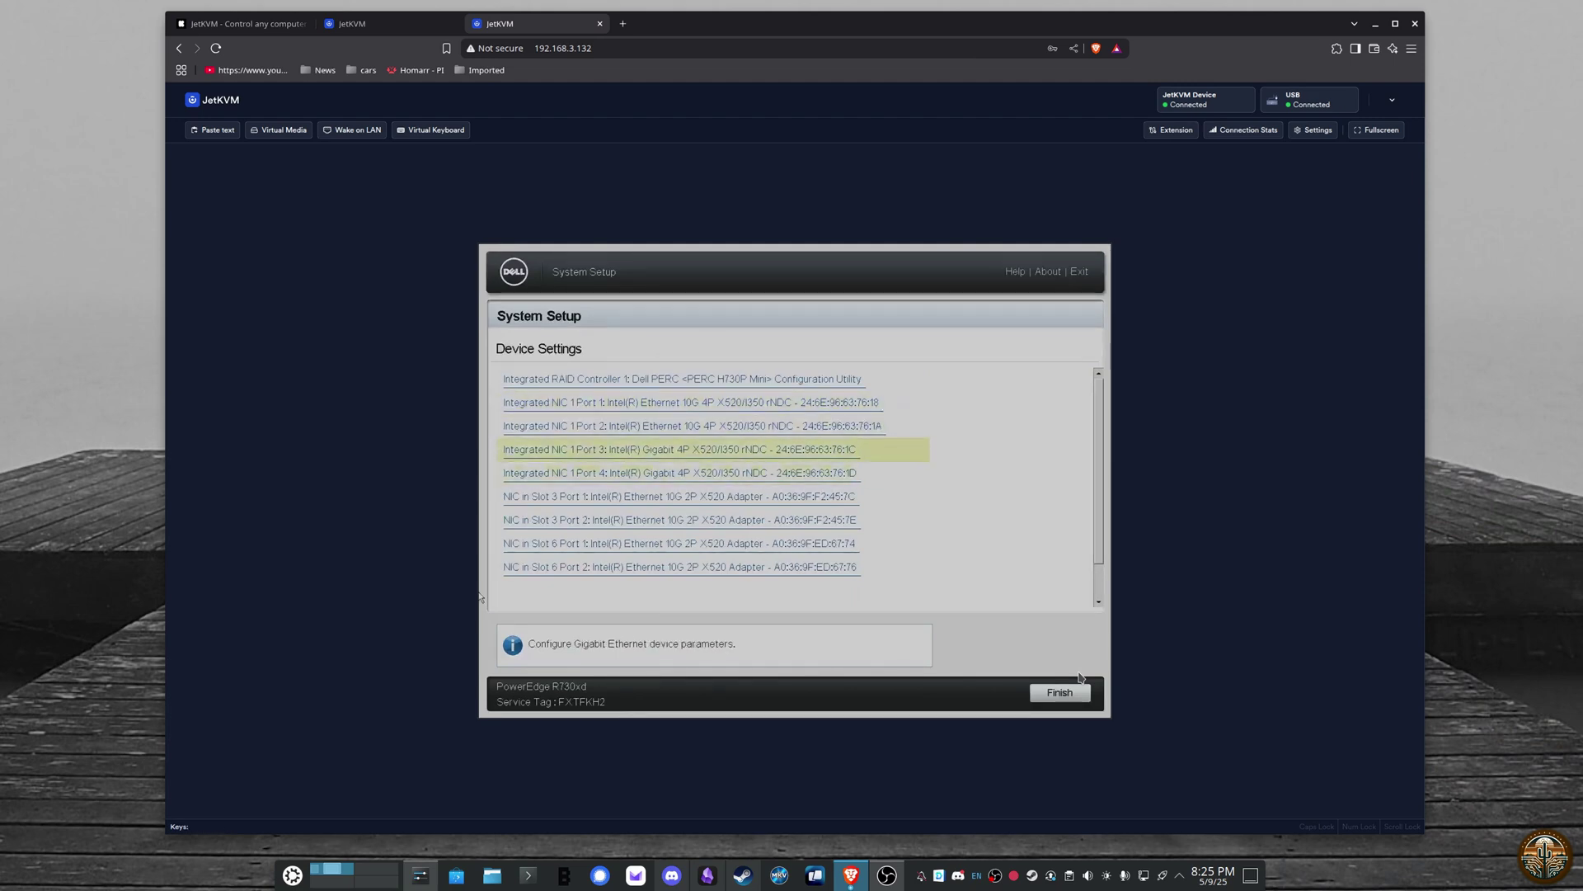
- Go back to Integrated NIC 1 Port 1 and step through its fields past Blink LEDs
key(Down)
key(Down)
key(Down)
key(Up)
key(Down)
key(Down)
key(Down)
key(Up)
key(Up)
key(Up)
key(Up)
key(Up)
key(Up)
key(Up)
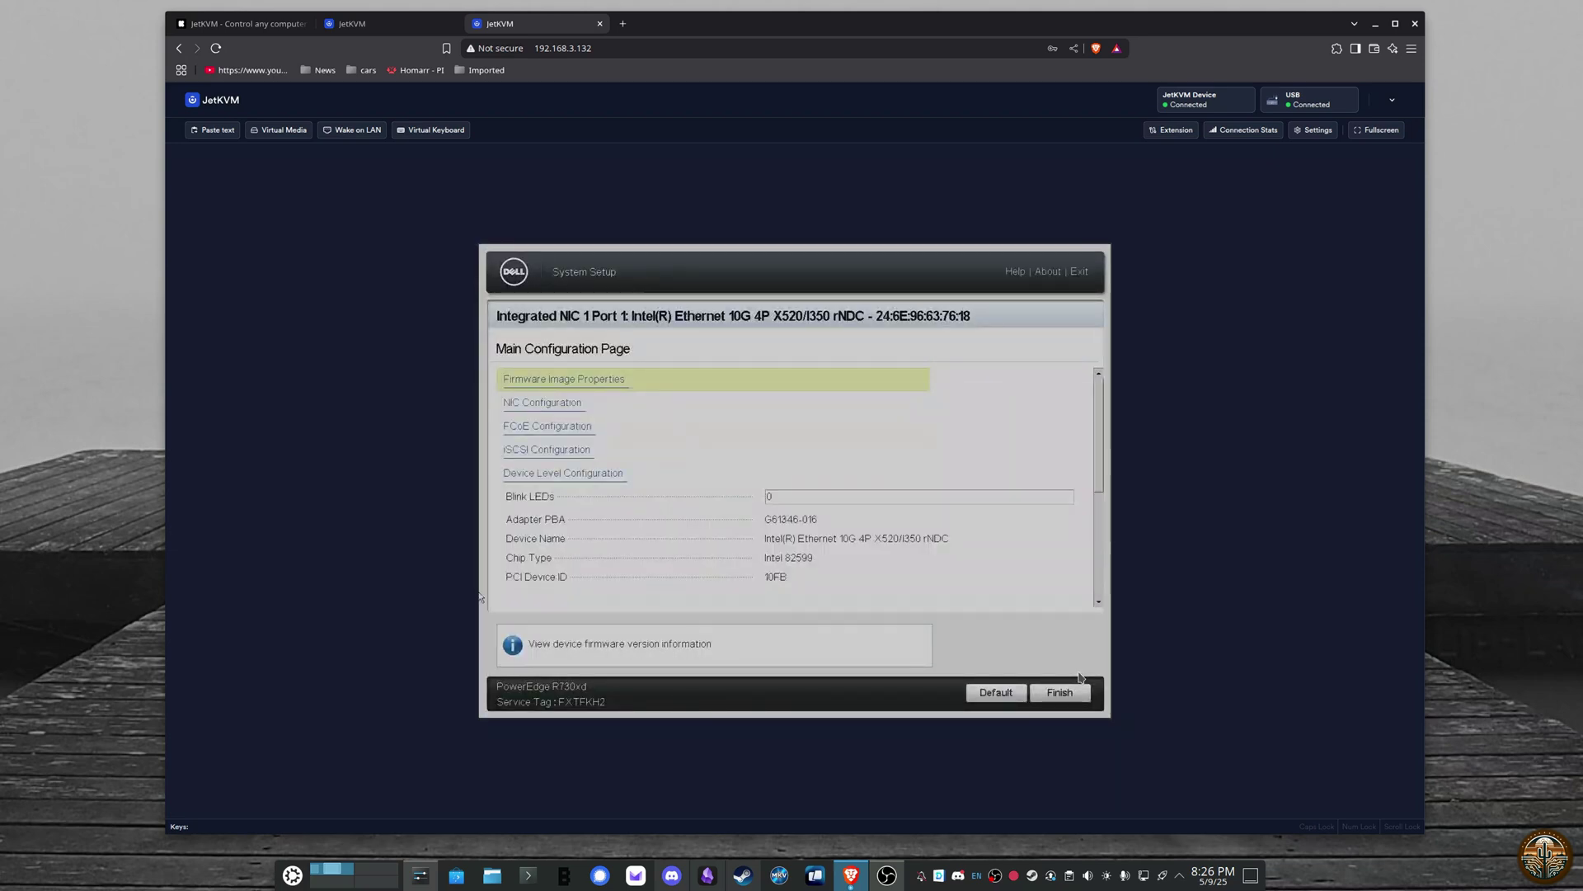
key(Down)
key(Down)
key(Down)
key(Down)
key(Down)
key(Down)
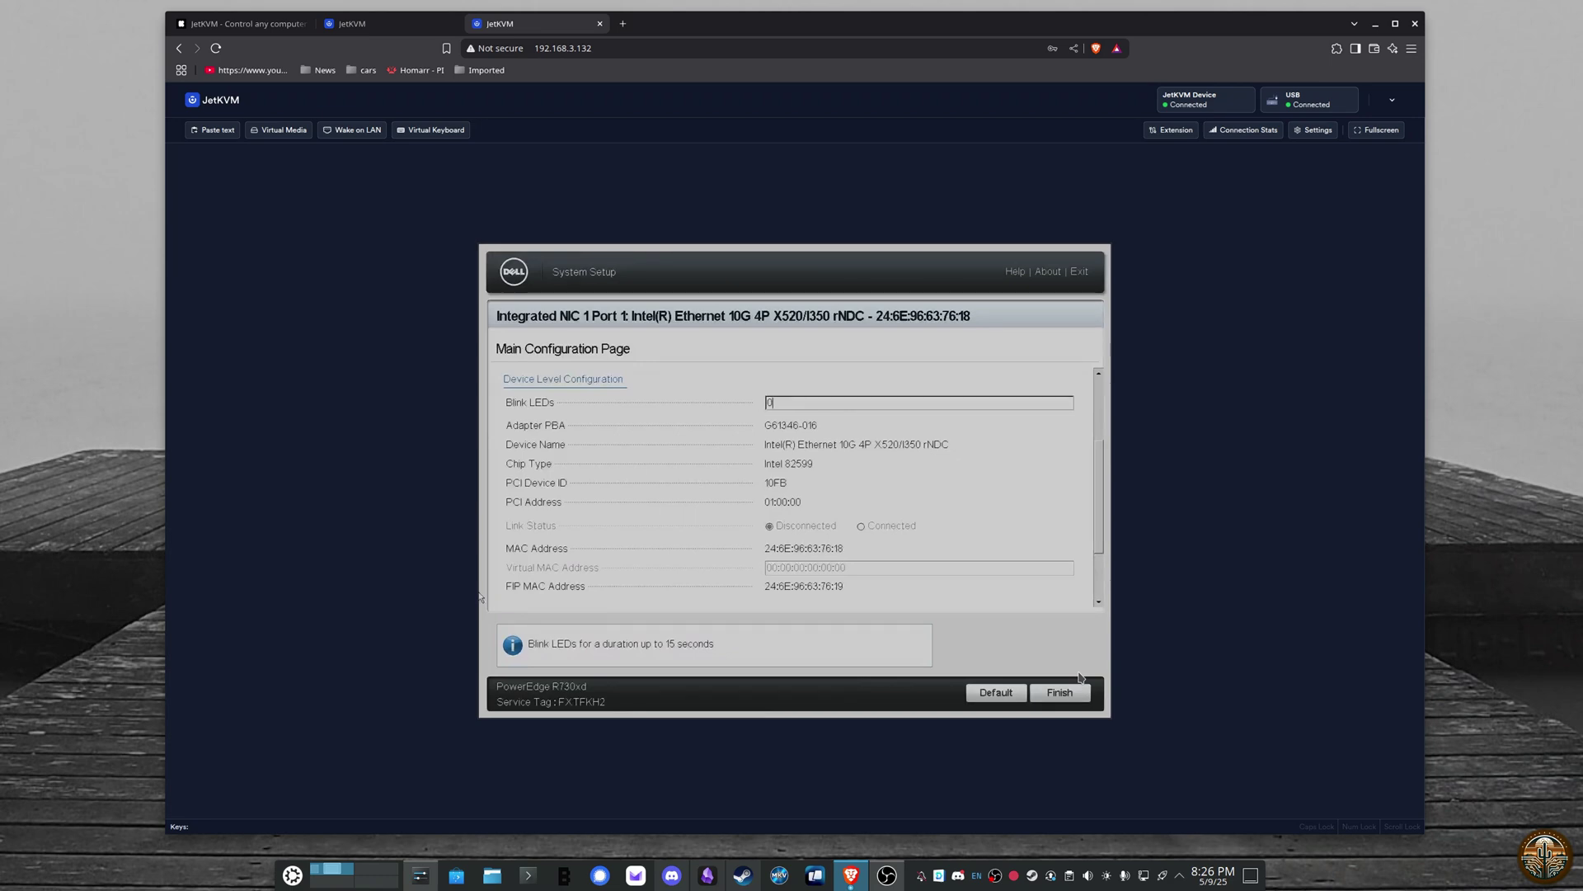
key(Down)
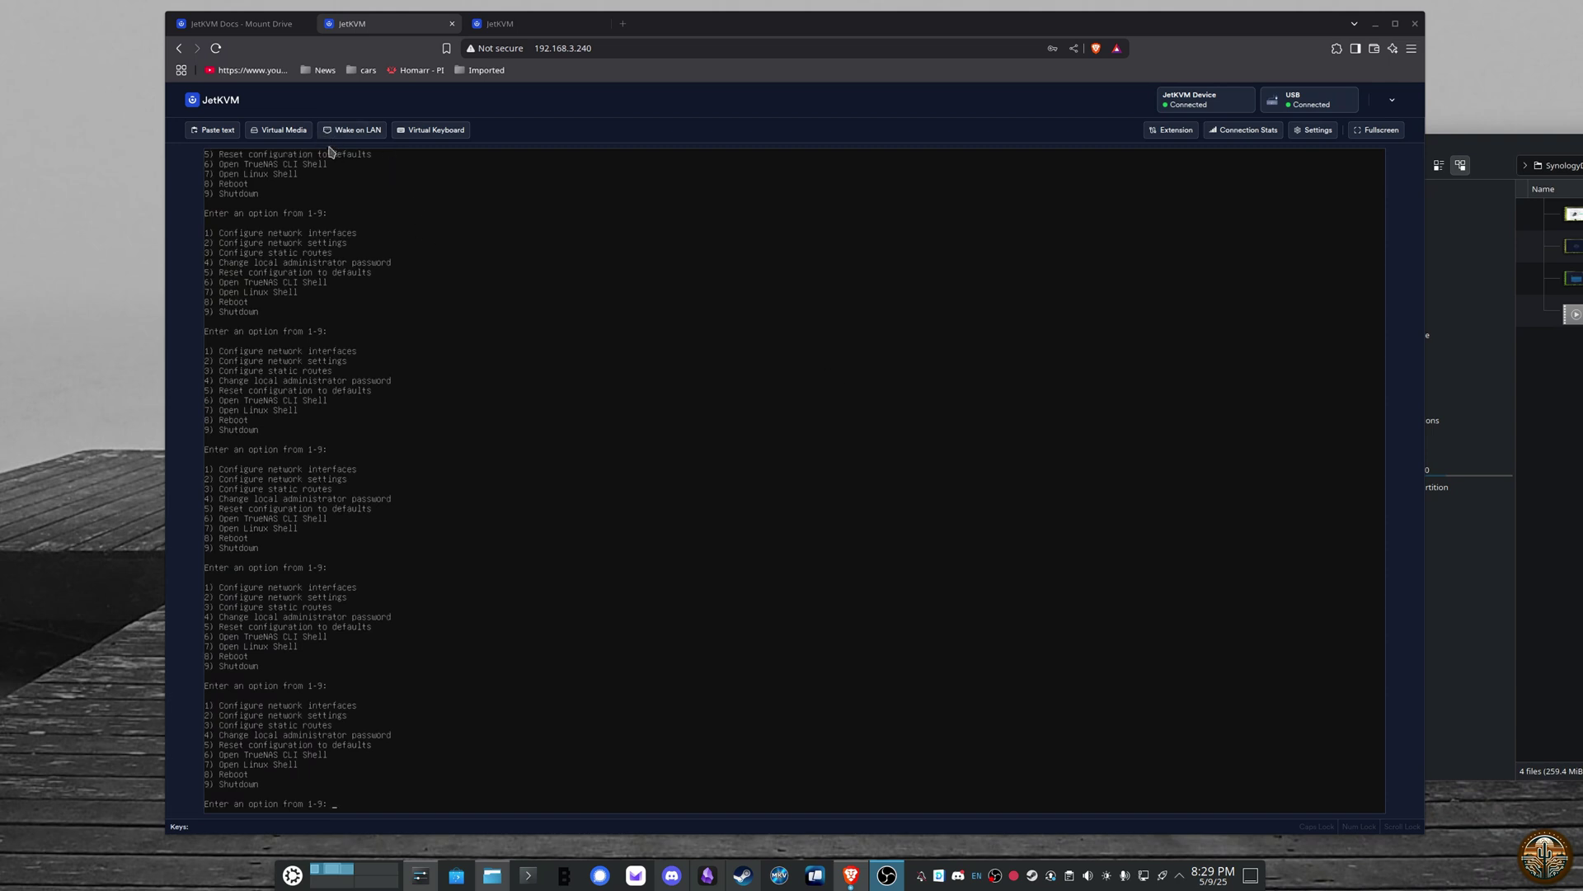
- Open the Virtual Media panel and choose Add New Media
click(280, 130)
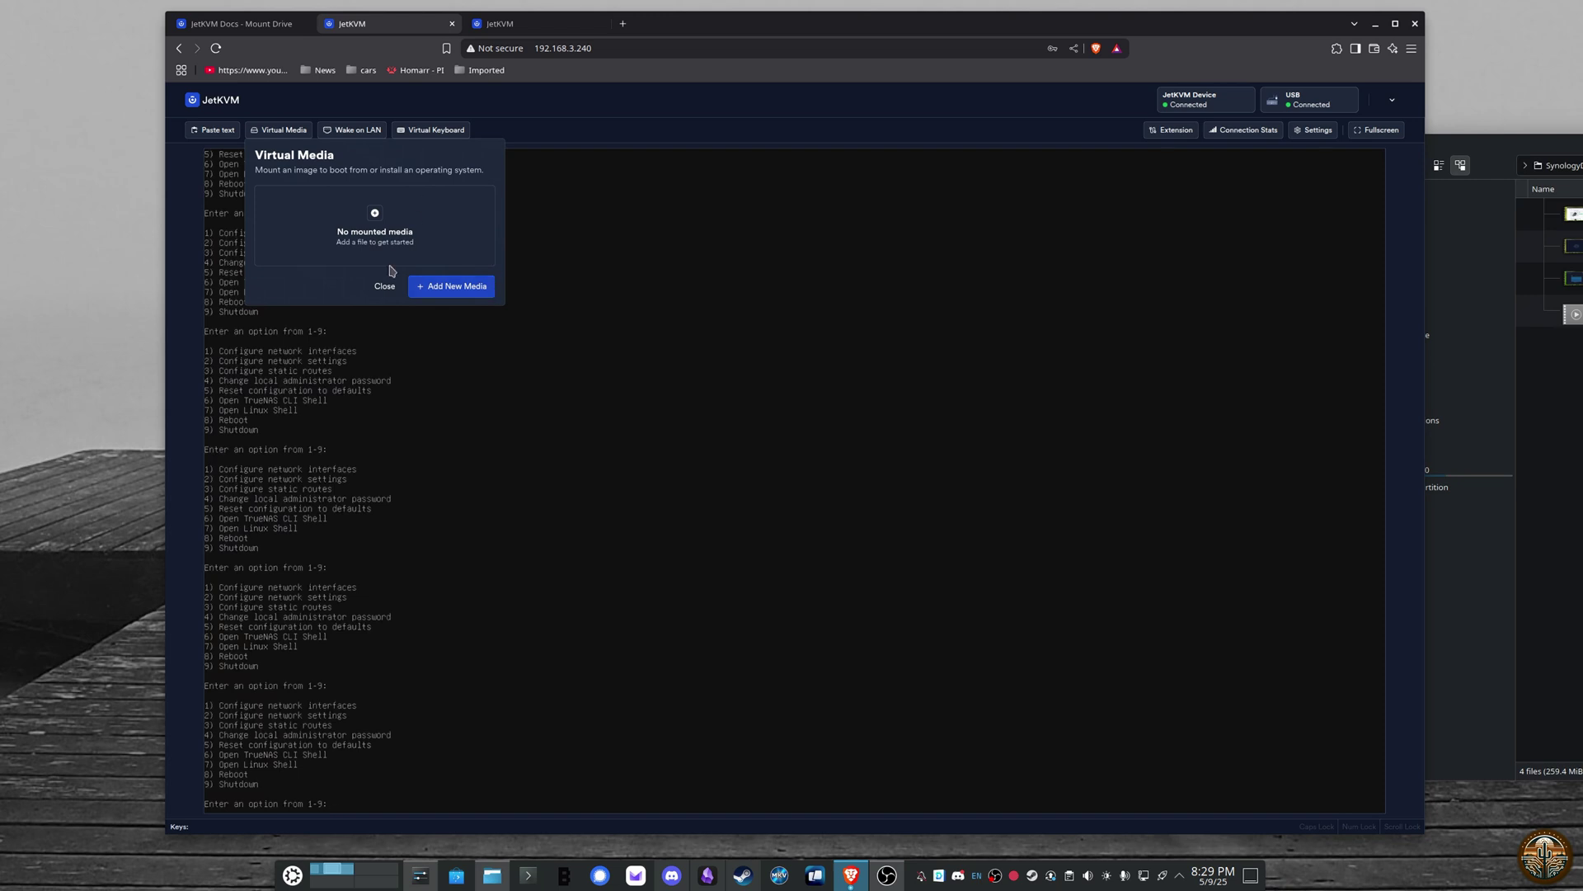
click(419, 286)
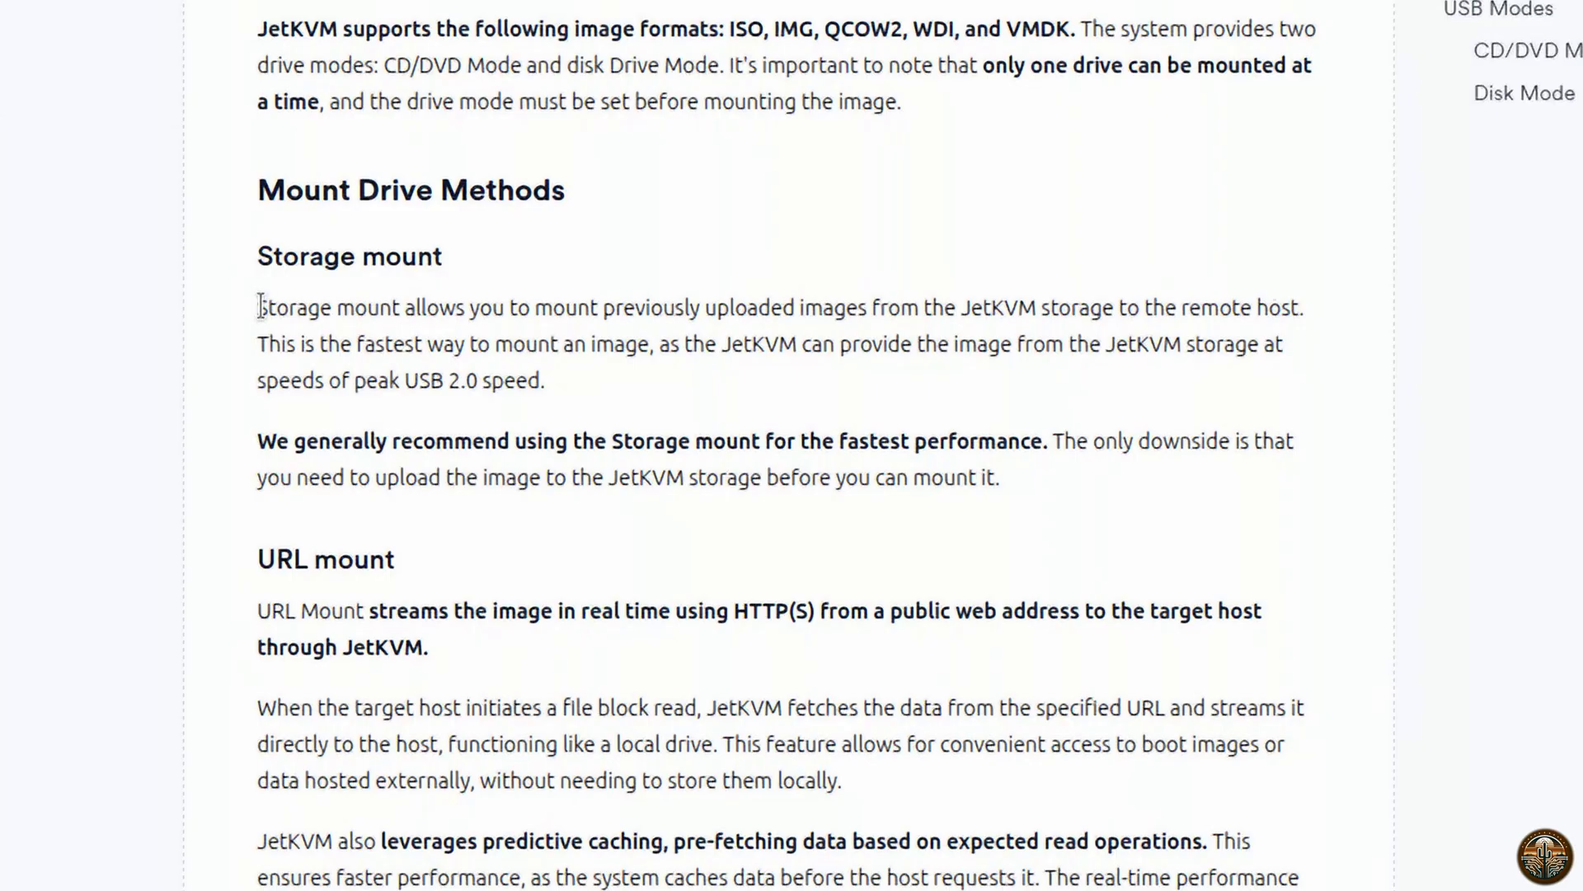
- Highlight the Storage mount explanation in the Mount Drive docs, including its speed and upload downside
drag(577, 388, 673, 385)
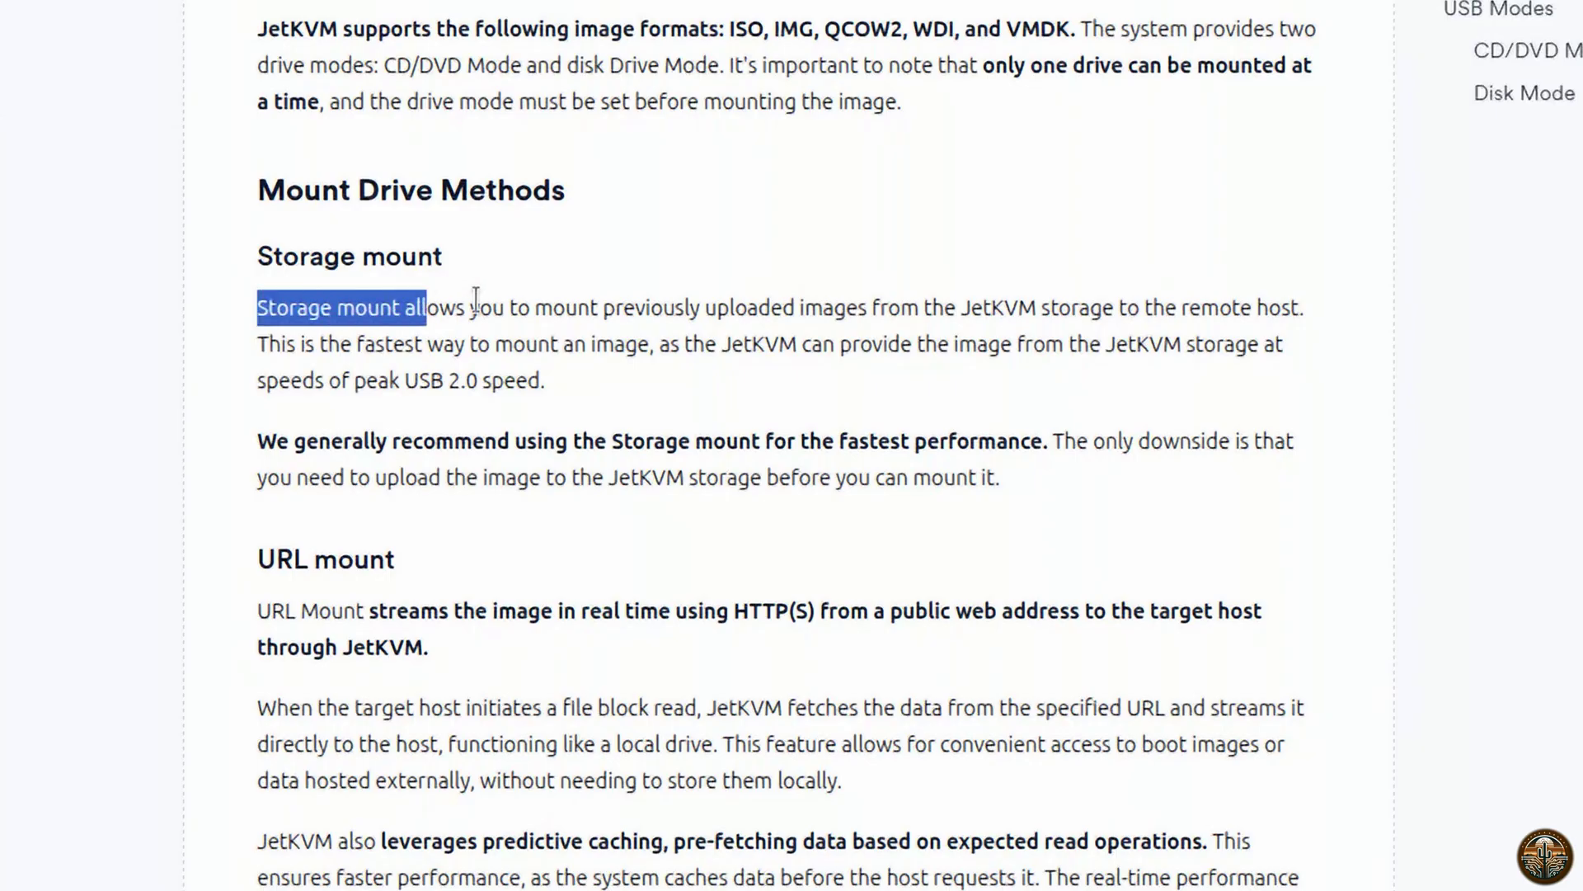
drag(501, 296, 1257, 328)
drag(300, 343, 1131, 346)
click(460, 378)
drag(320, 344, 415, 369)
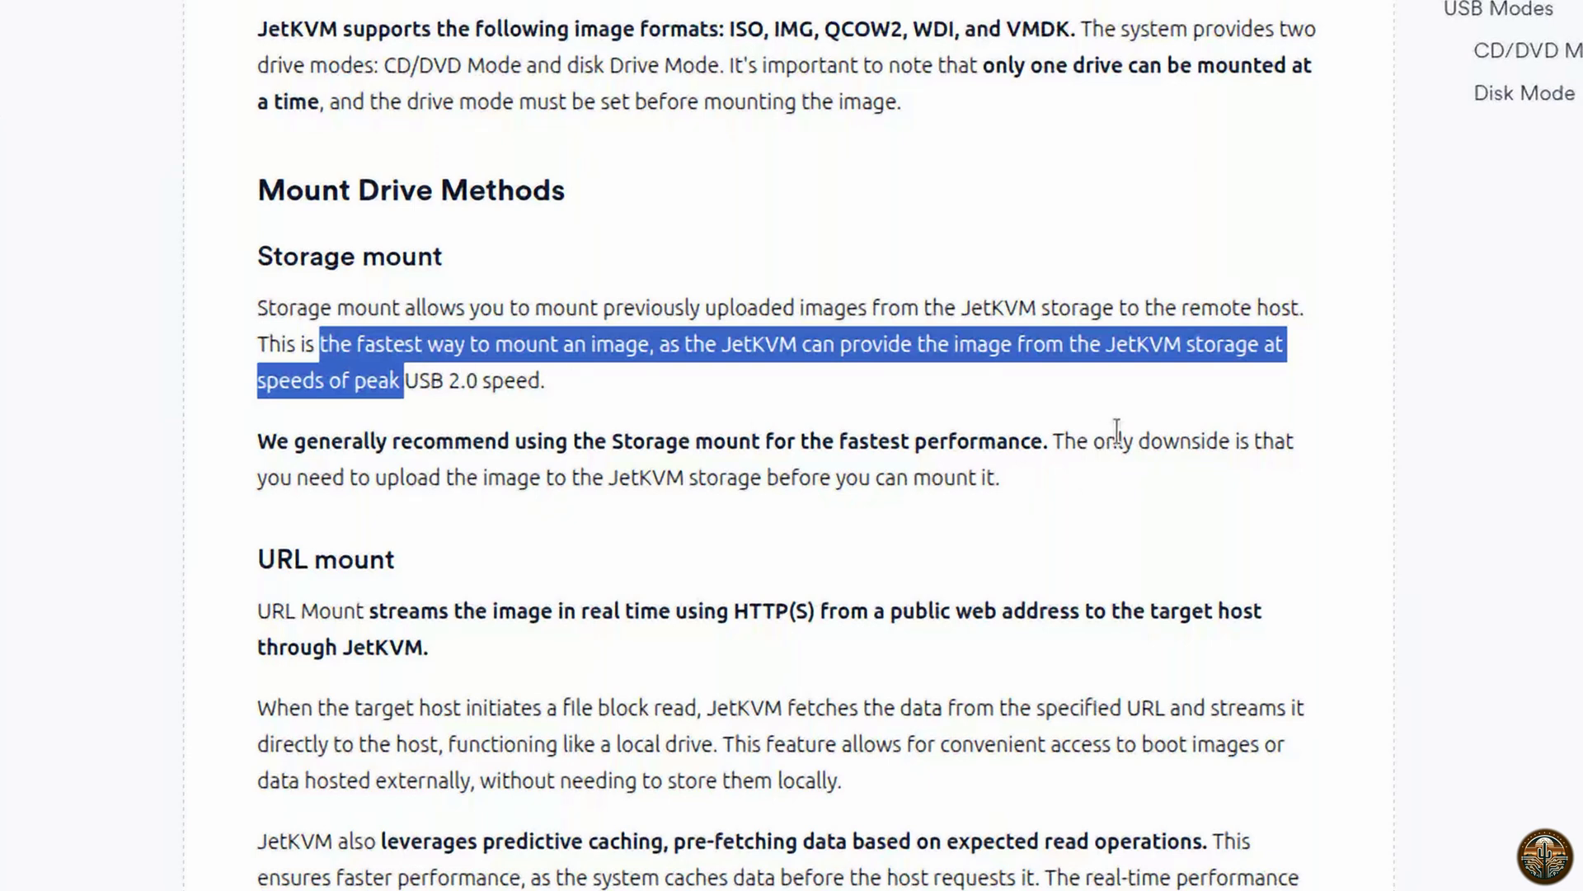
drag(1123, 439, 887, 475)
click(889, 479)
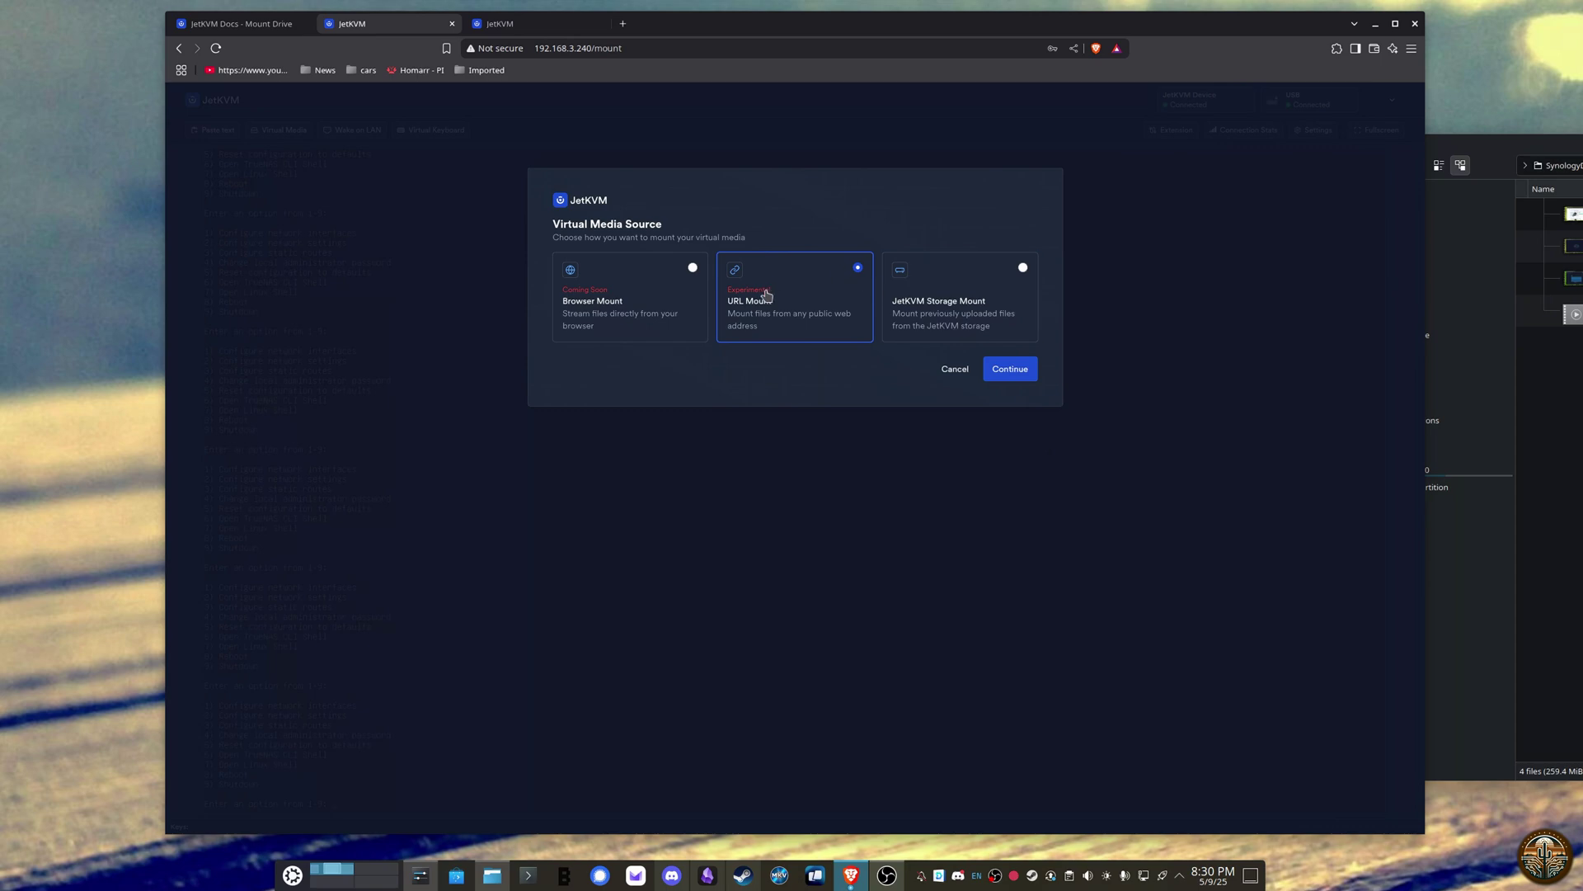
- Continue with URL Mount as the virtual media source
click(1032, 369)
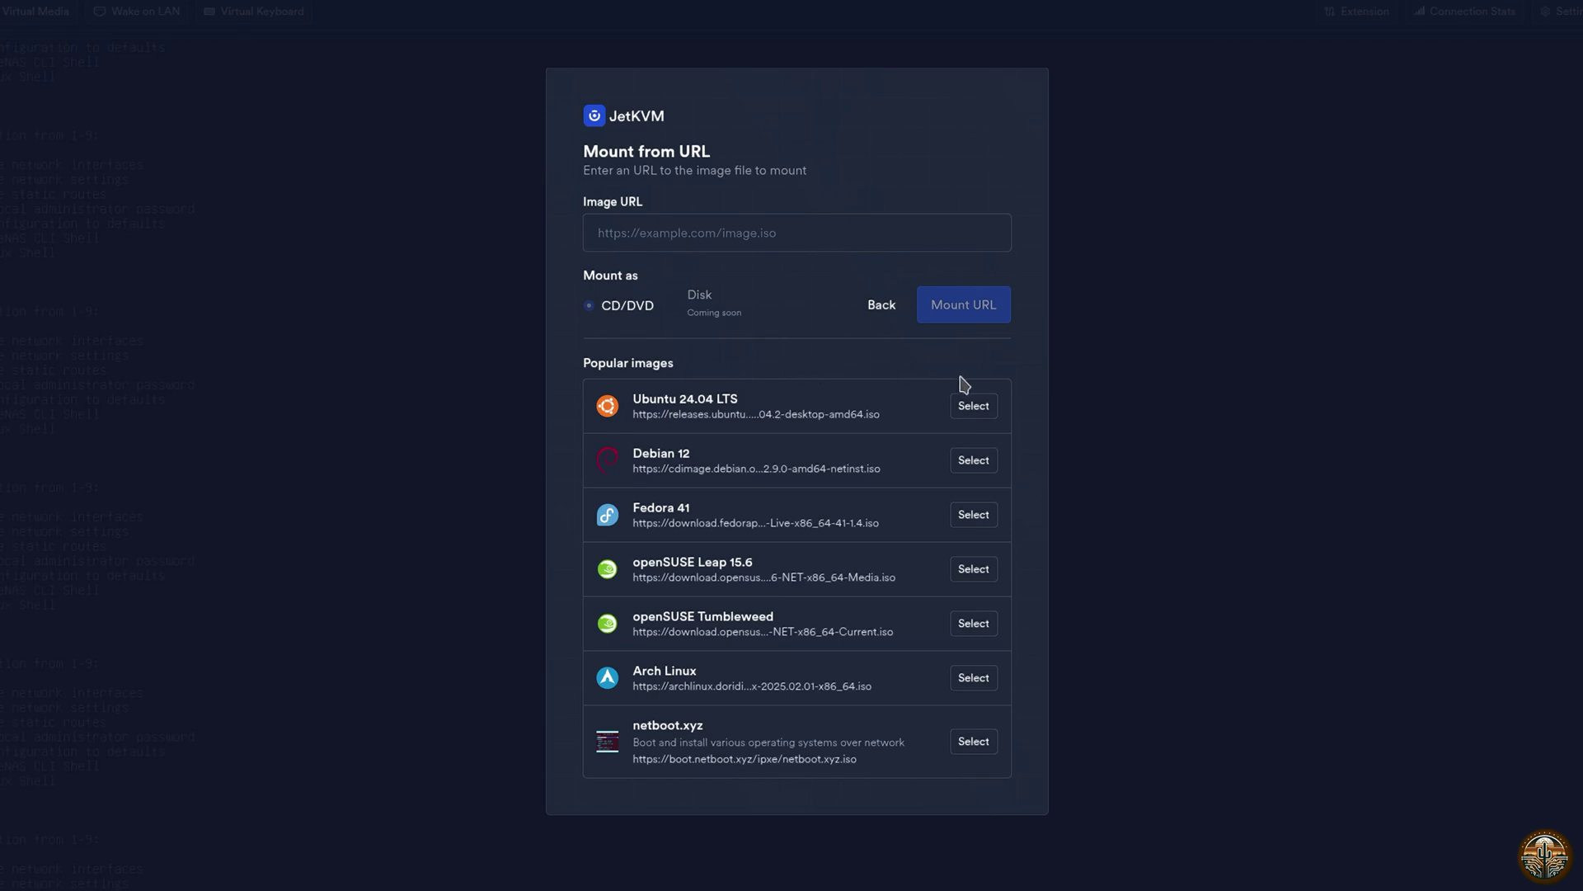
- Select the Ubuntu 24.04 LTS image URL and mount it
click(968, 406)
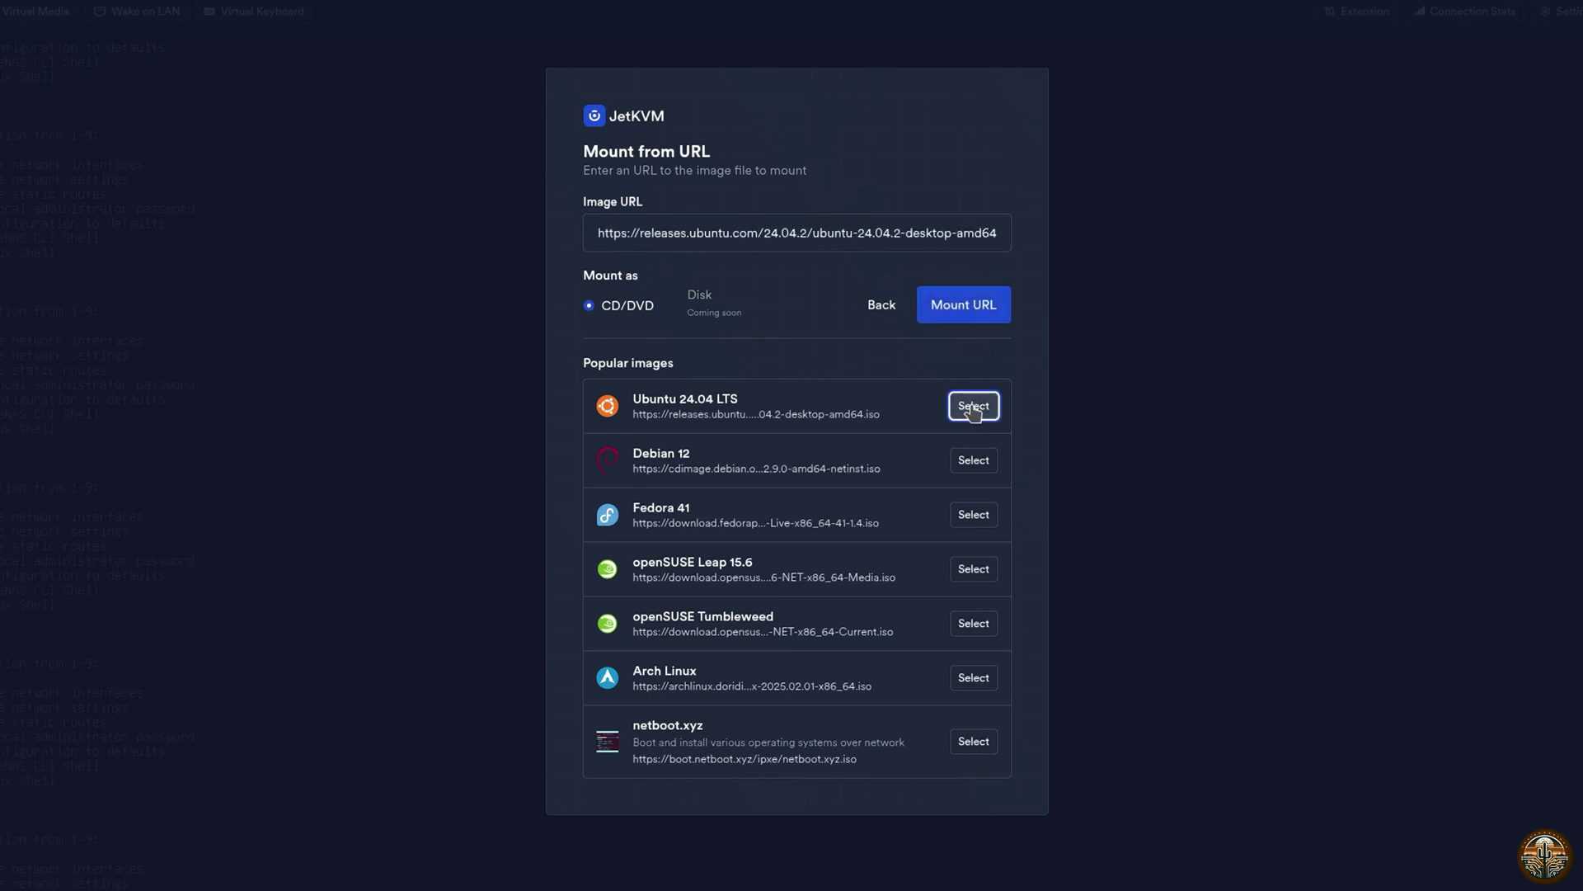
click(981, 313)
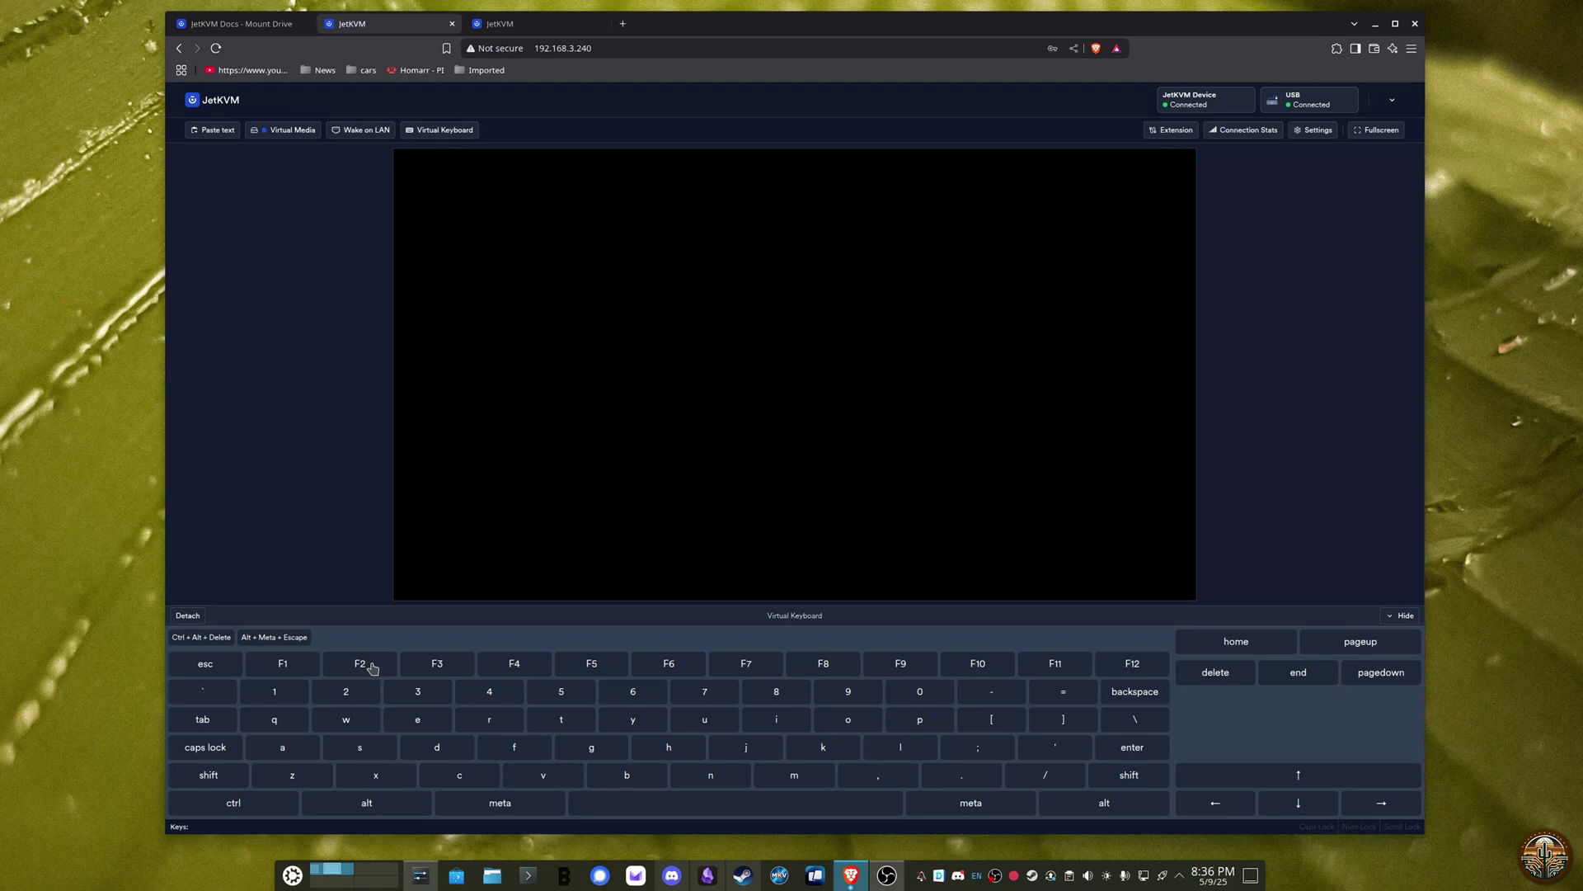
- Send F2 to enter UEFI BIOS, decline Load Previous Values, and check the mounted ISO's status
click(361, 663)
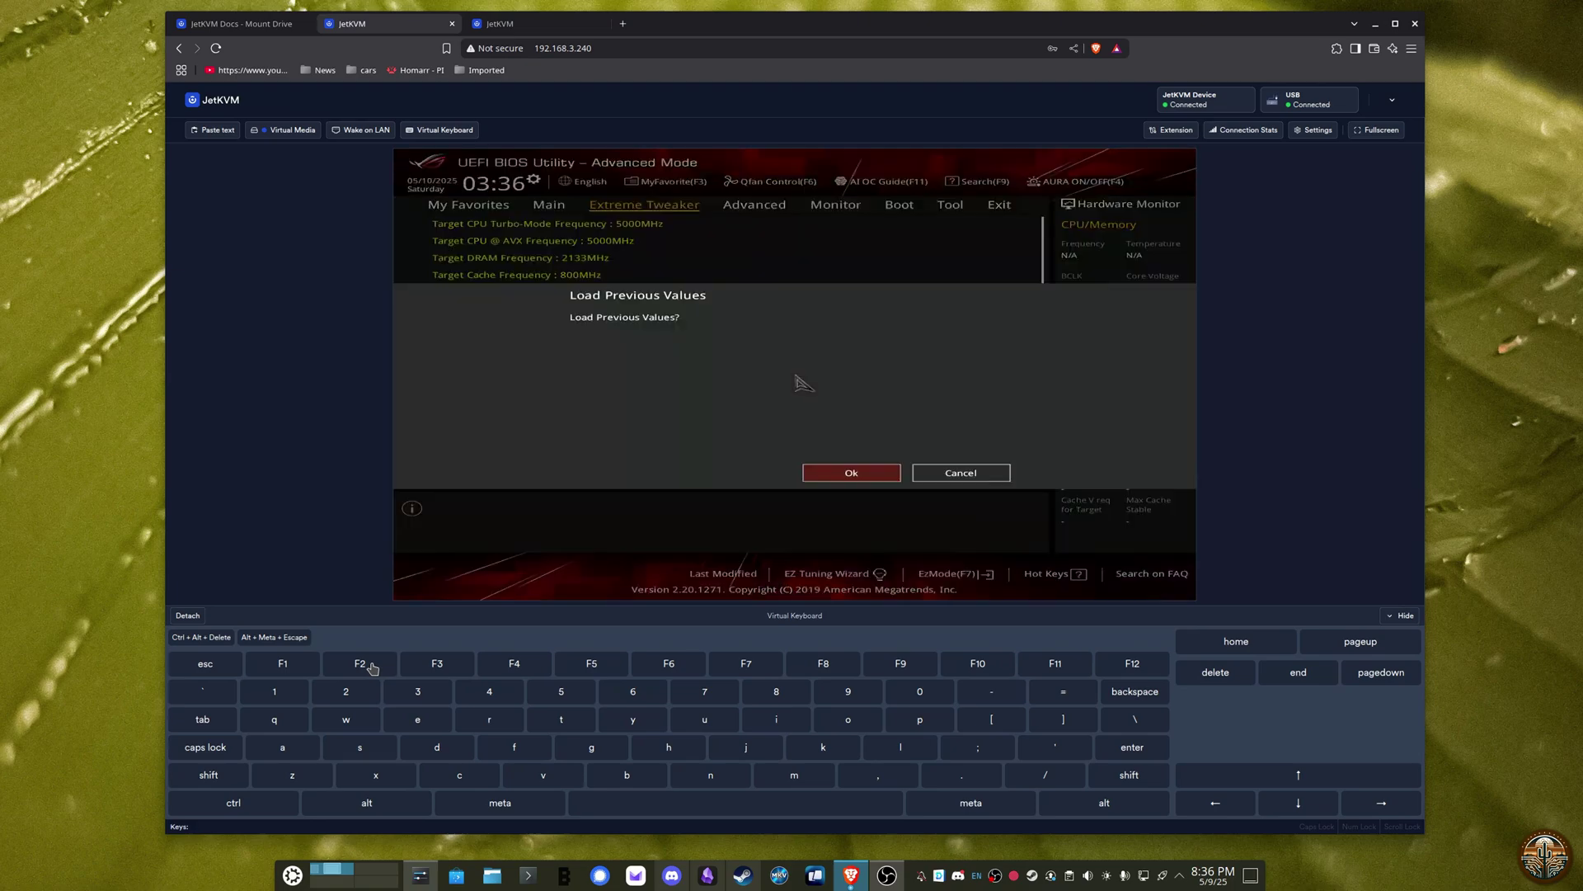
click(959, 472)
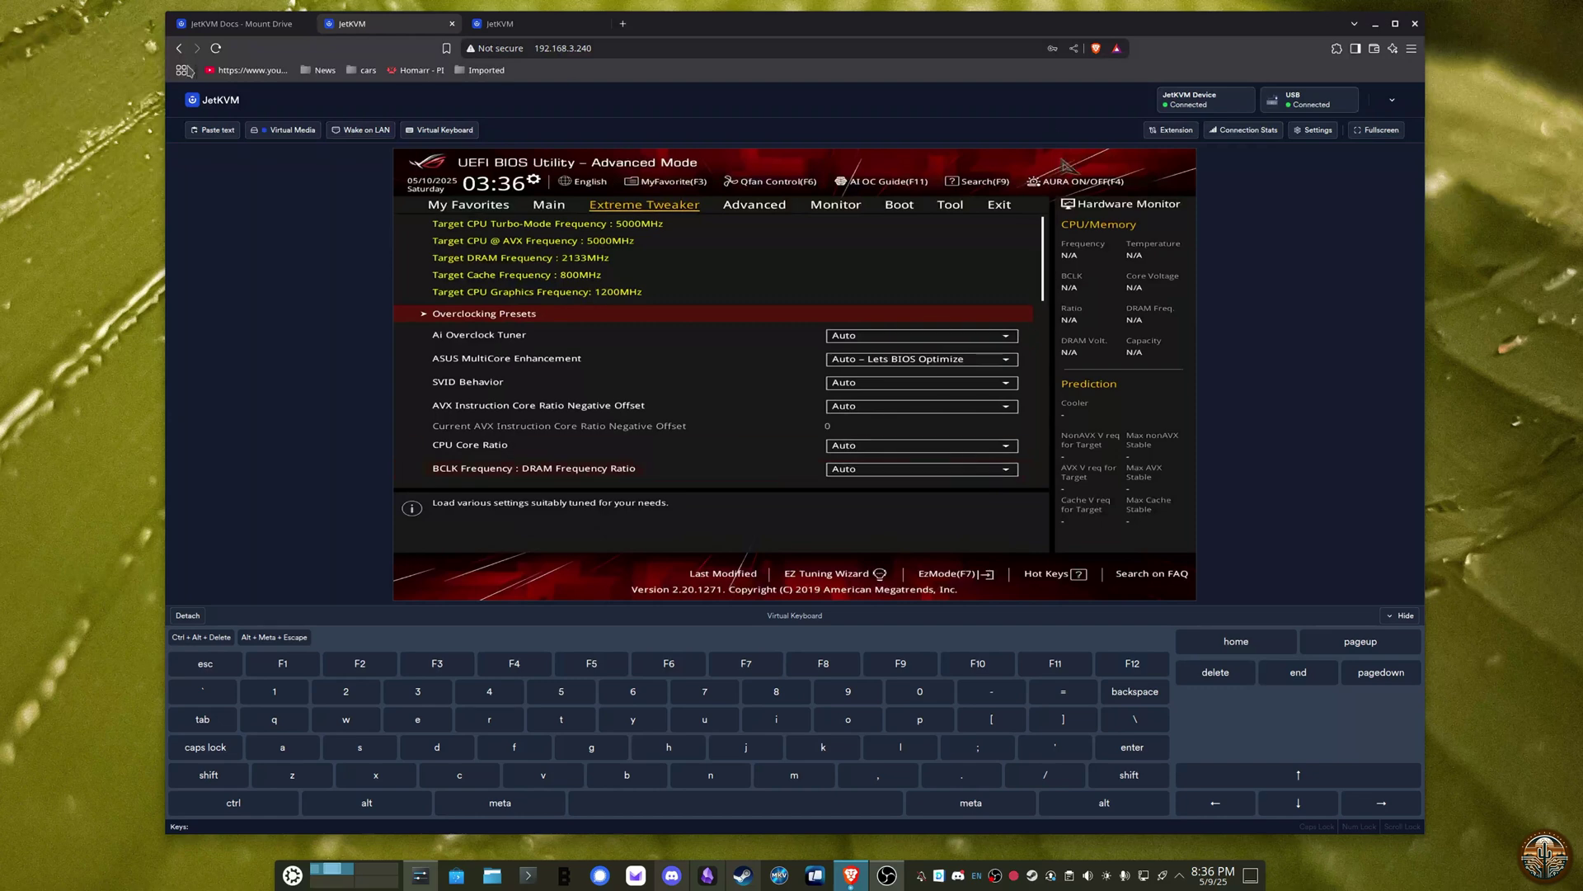
click(281, 132)
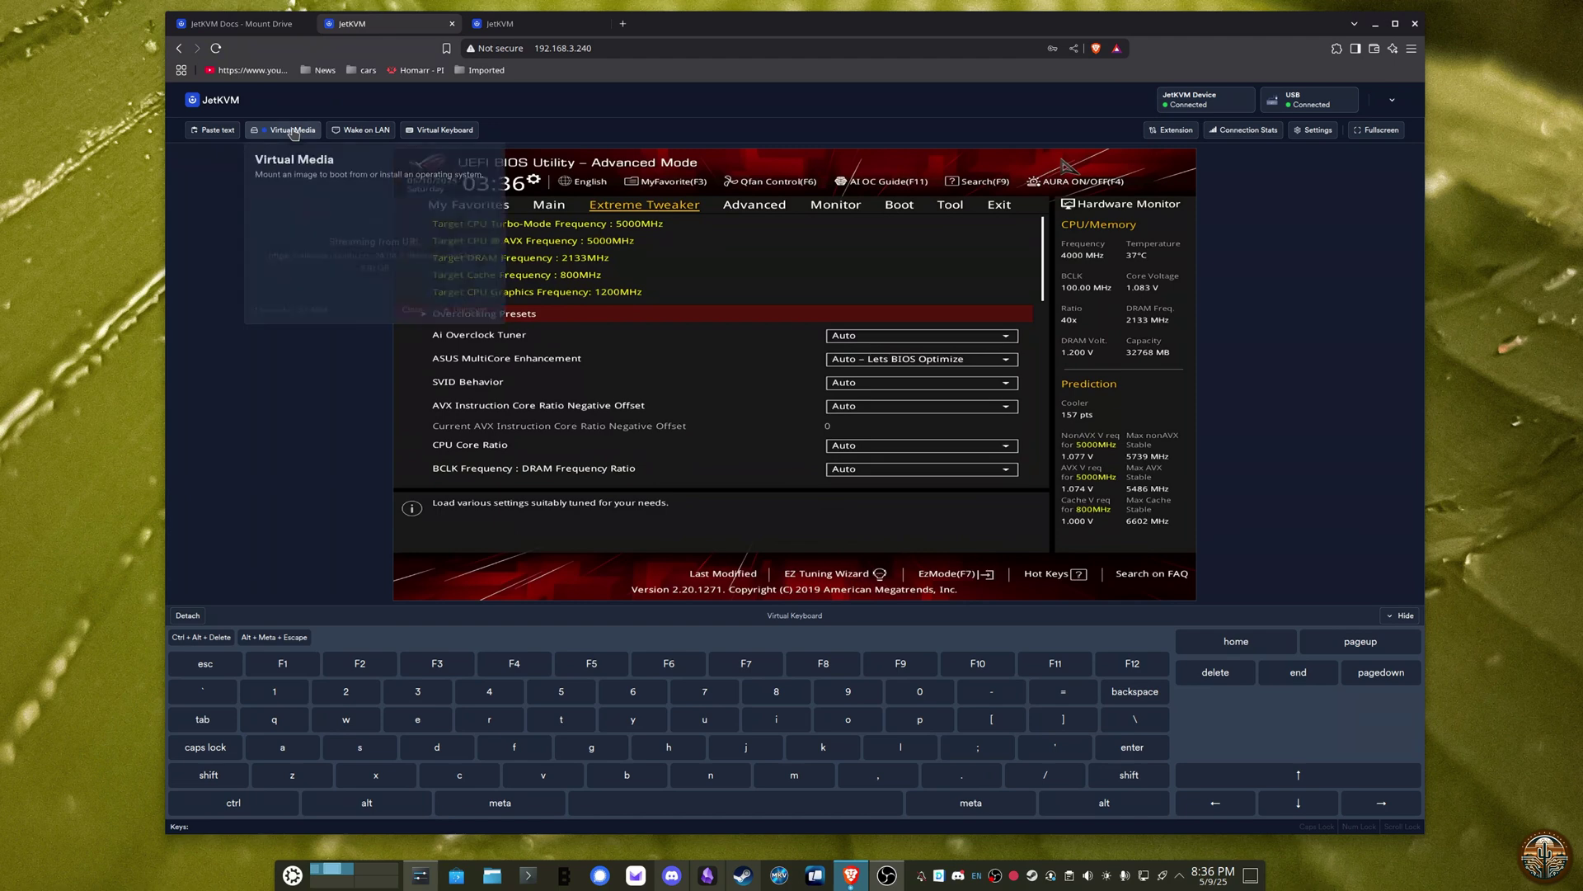
click(283, 389)
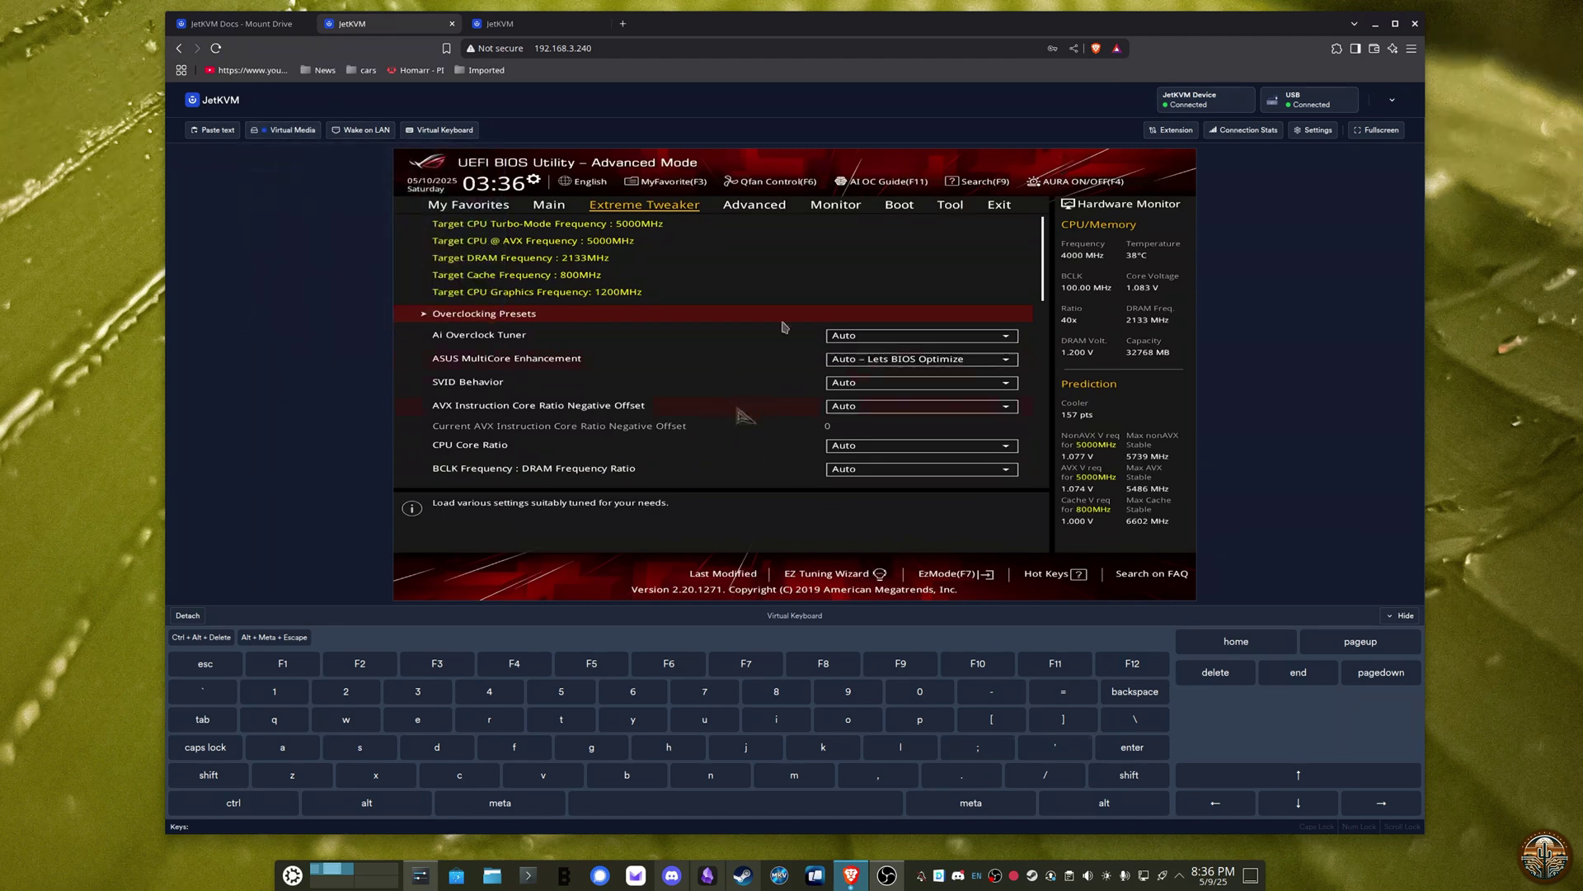
- In the BIOS Boot tab, look through the boot order and select Boot Option #1
key(Right)
key(Right)
key(Right)
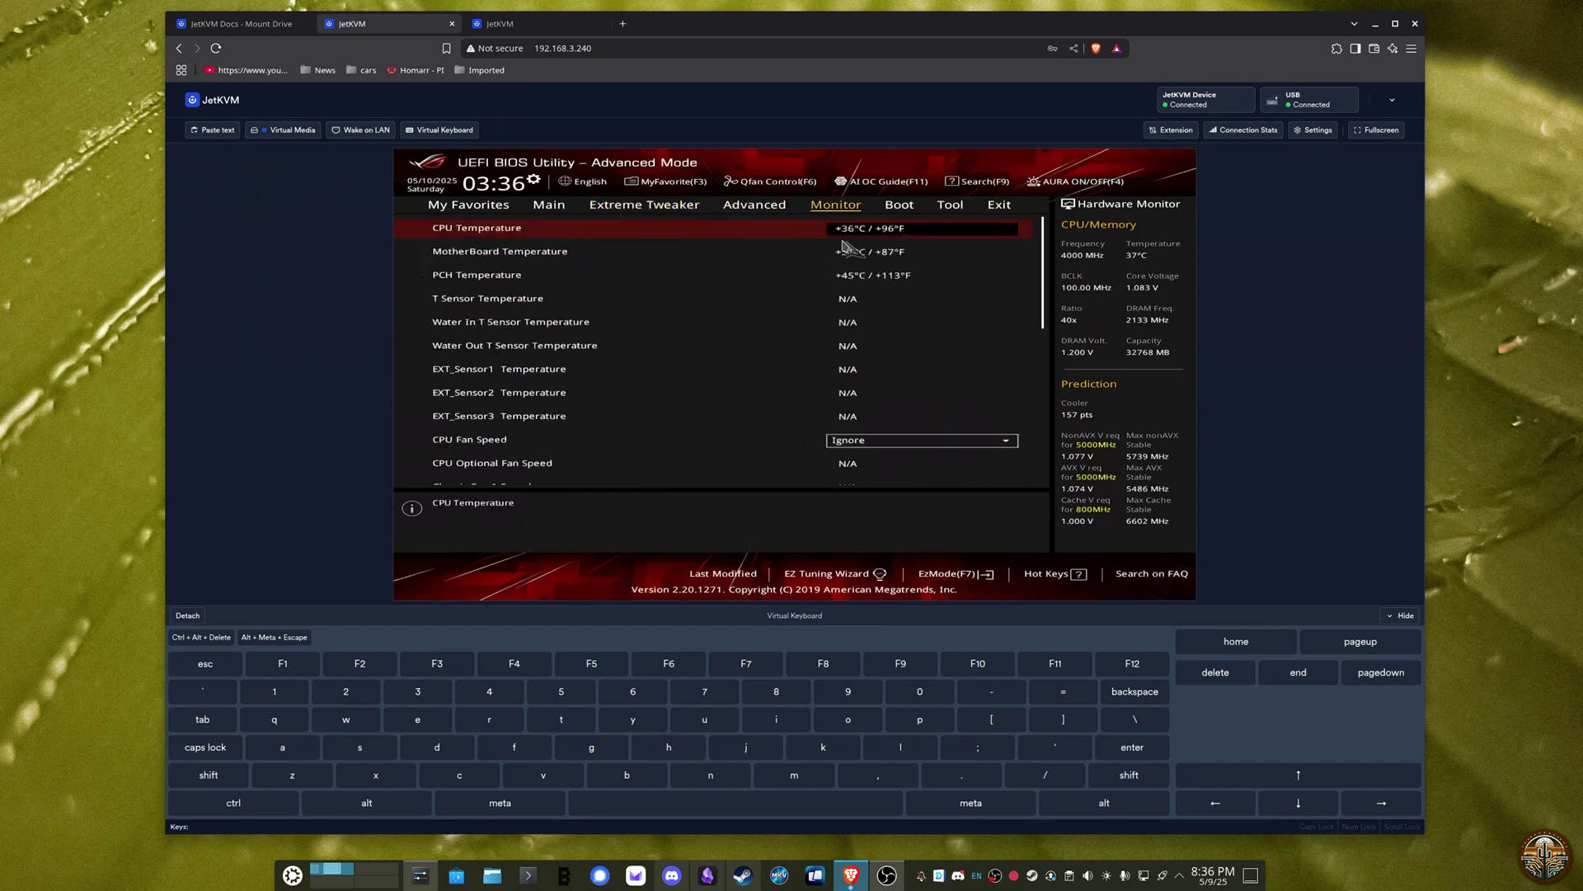
key(Down)
key(Down)
key(Down)
key(Down)
key(Up)
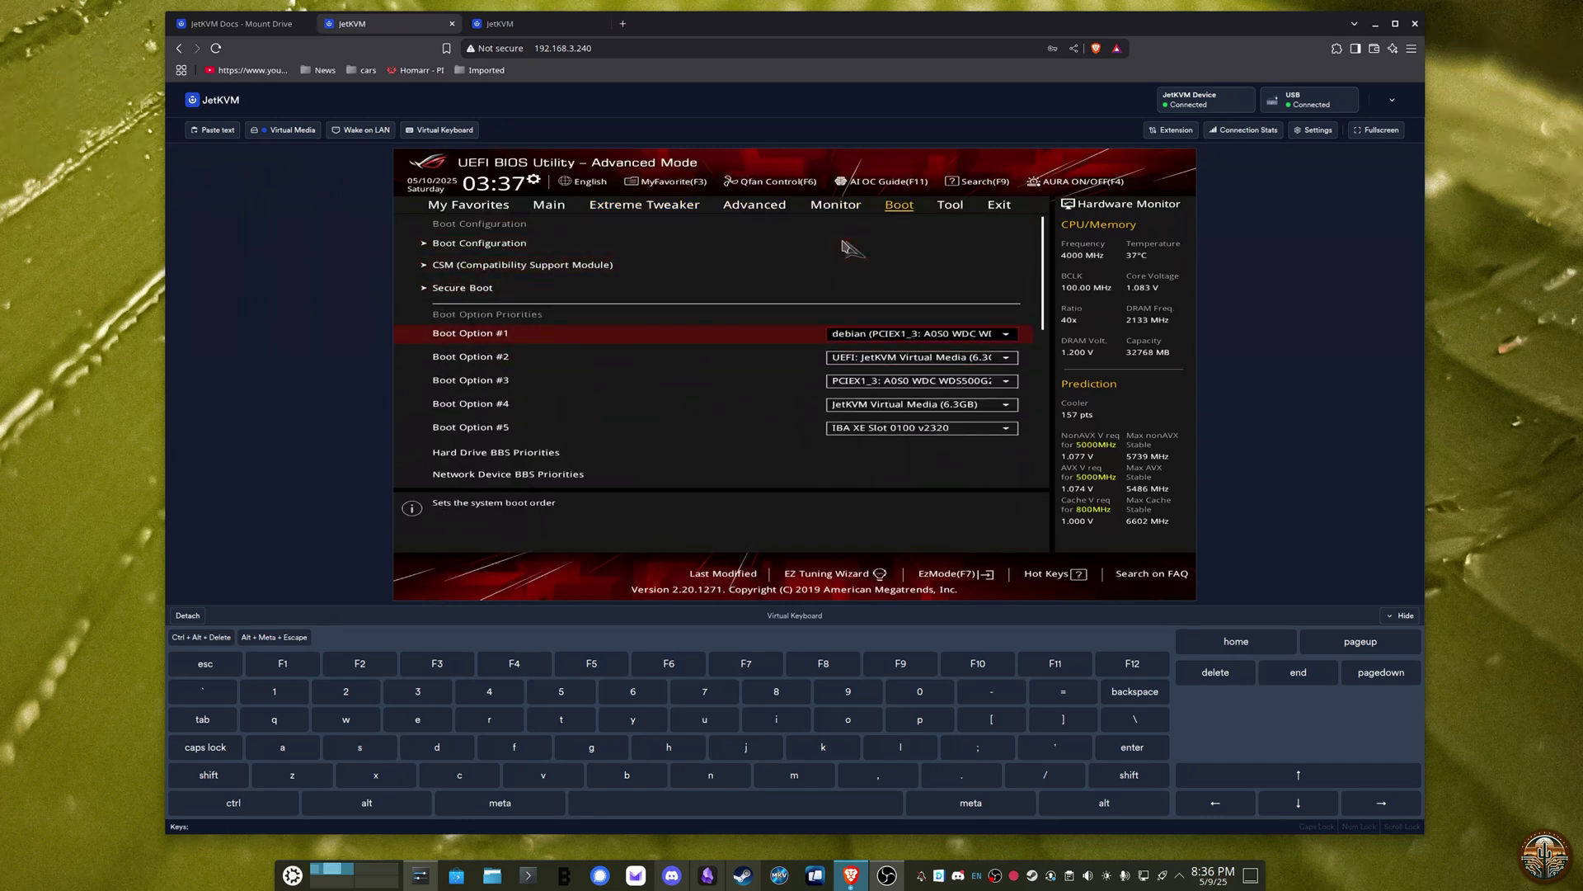
key(Down)
key(Up)
key(Up)
key(Down)
key(Down)
key(Down)
key(Down)
key(Up)
key(Down)
key(Up)
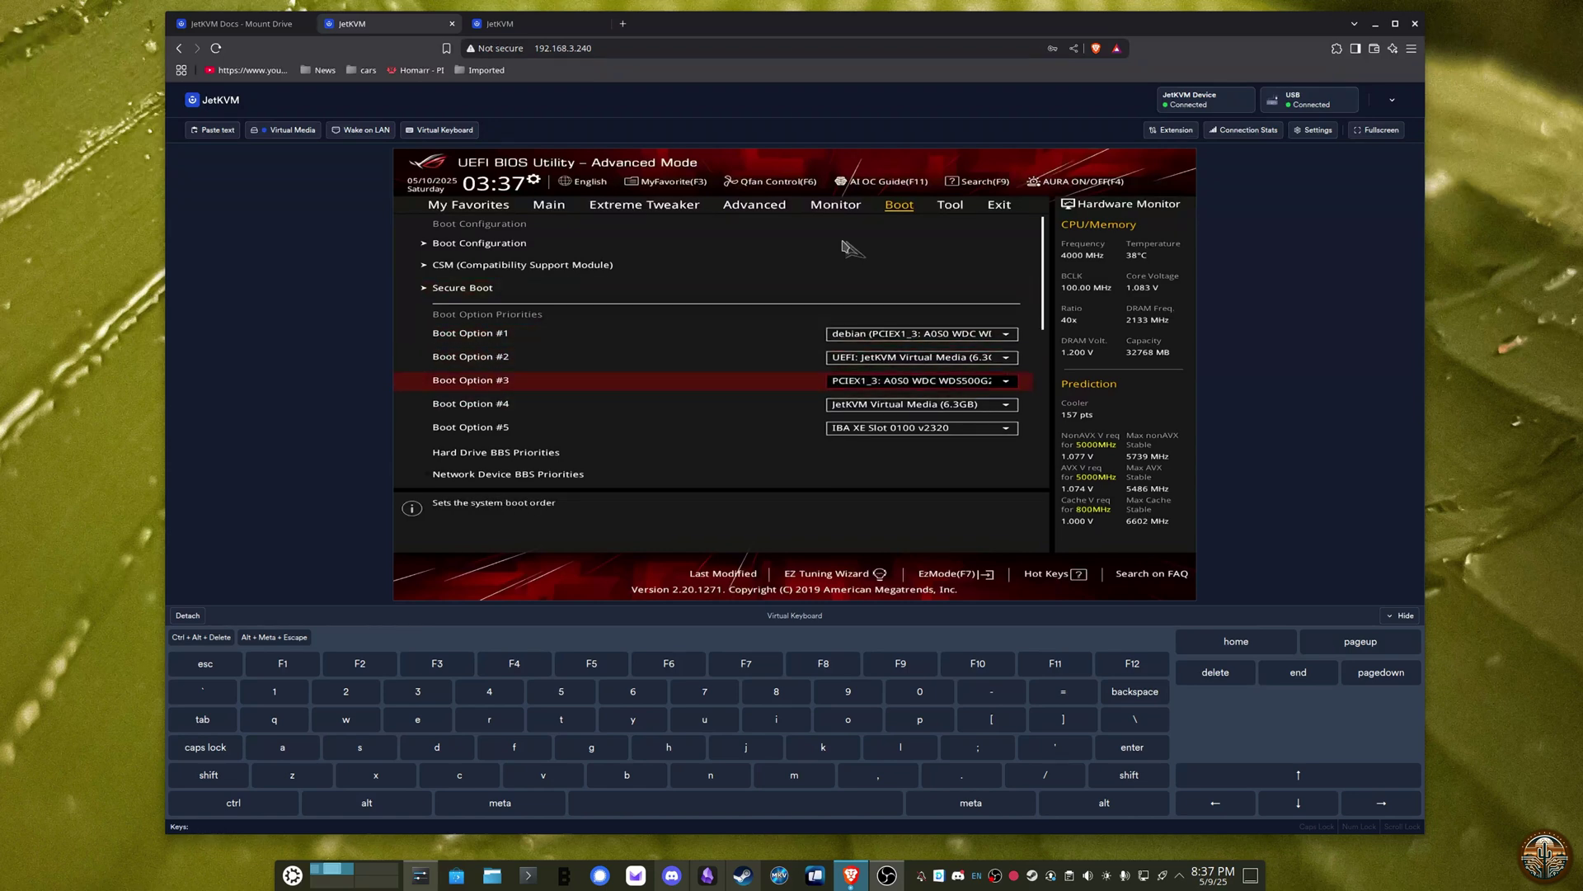
key(Up)
key(Up)
key(Down)
key(Up)
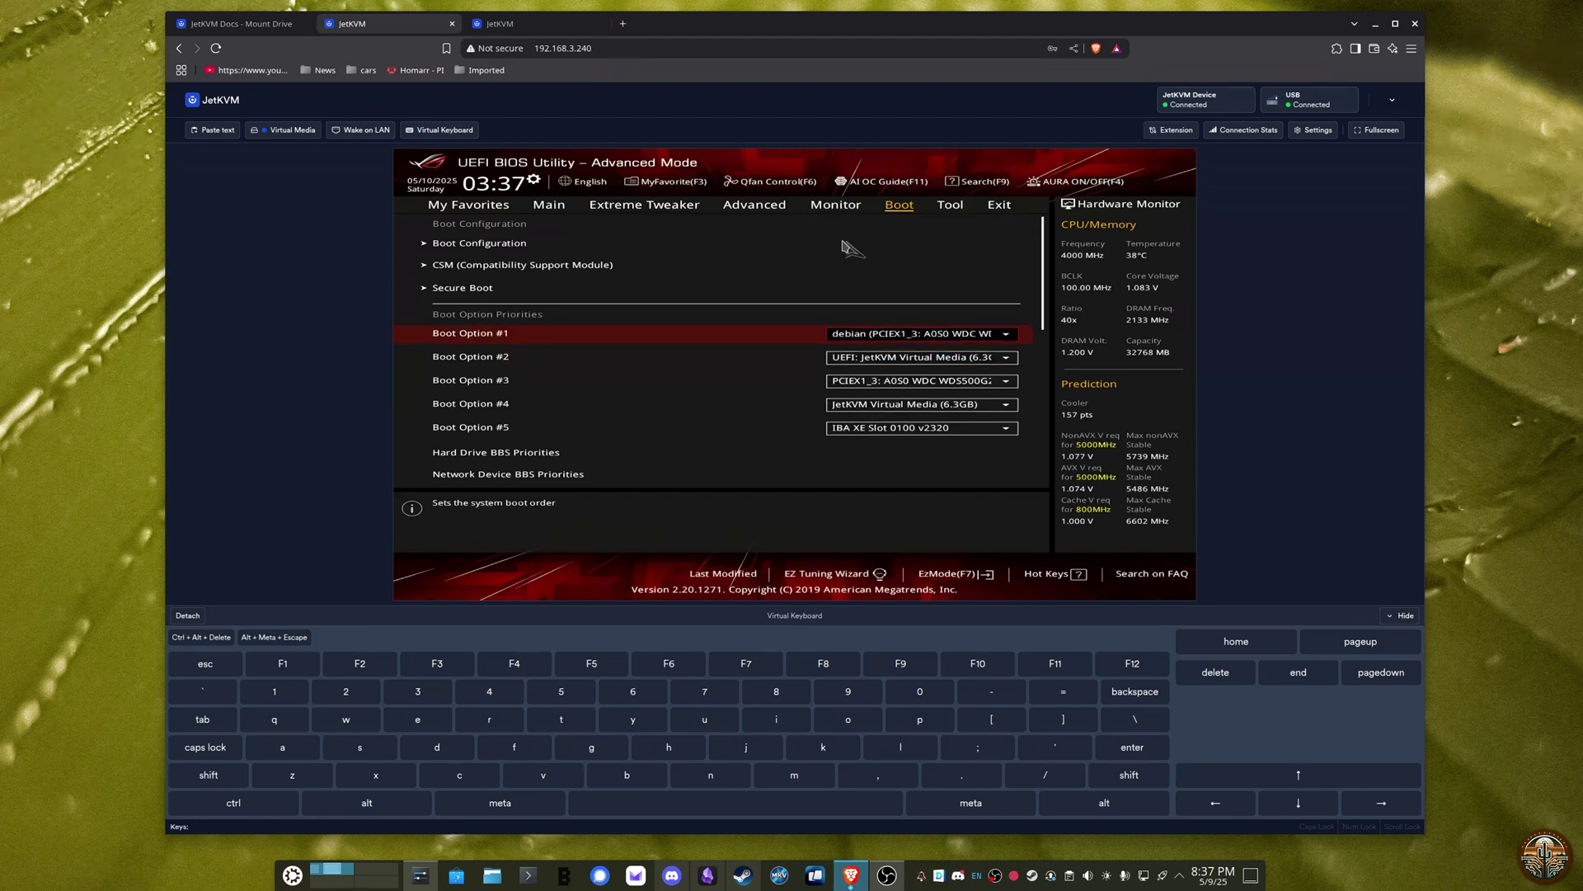
key(Down)
key(Up)
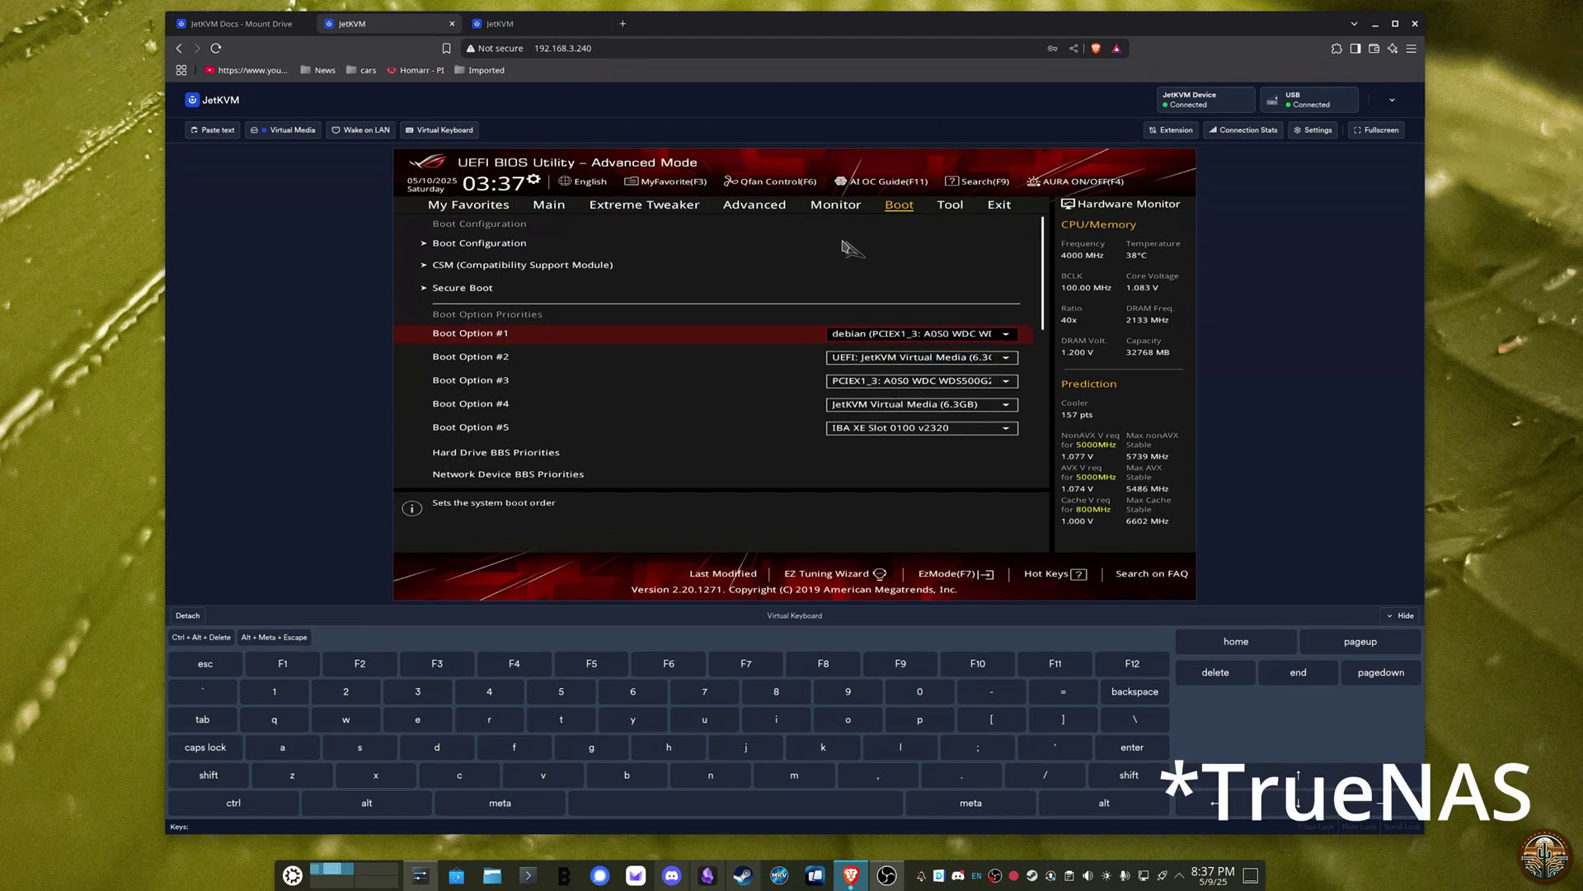
key(Down)
key(Down)
key(Down)
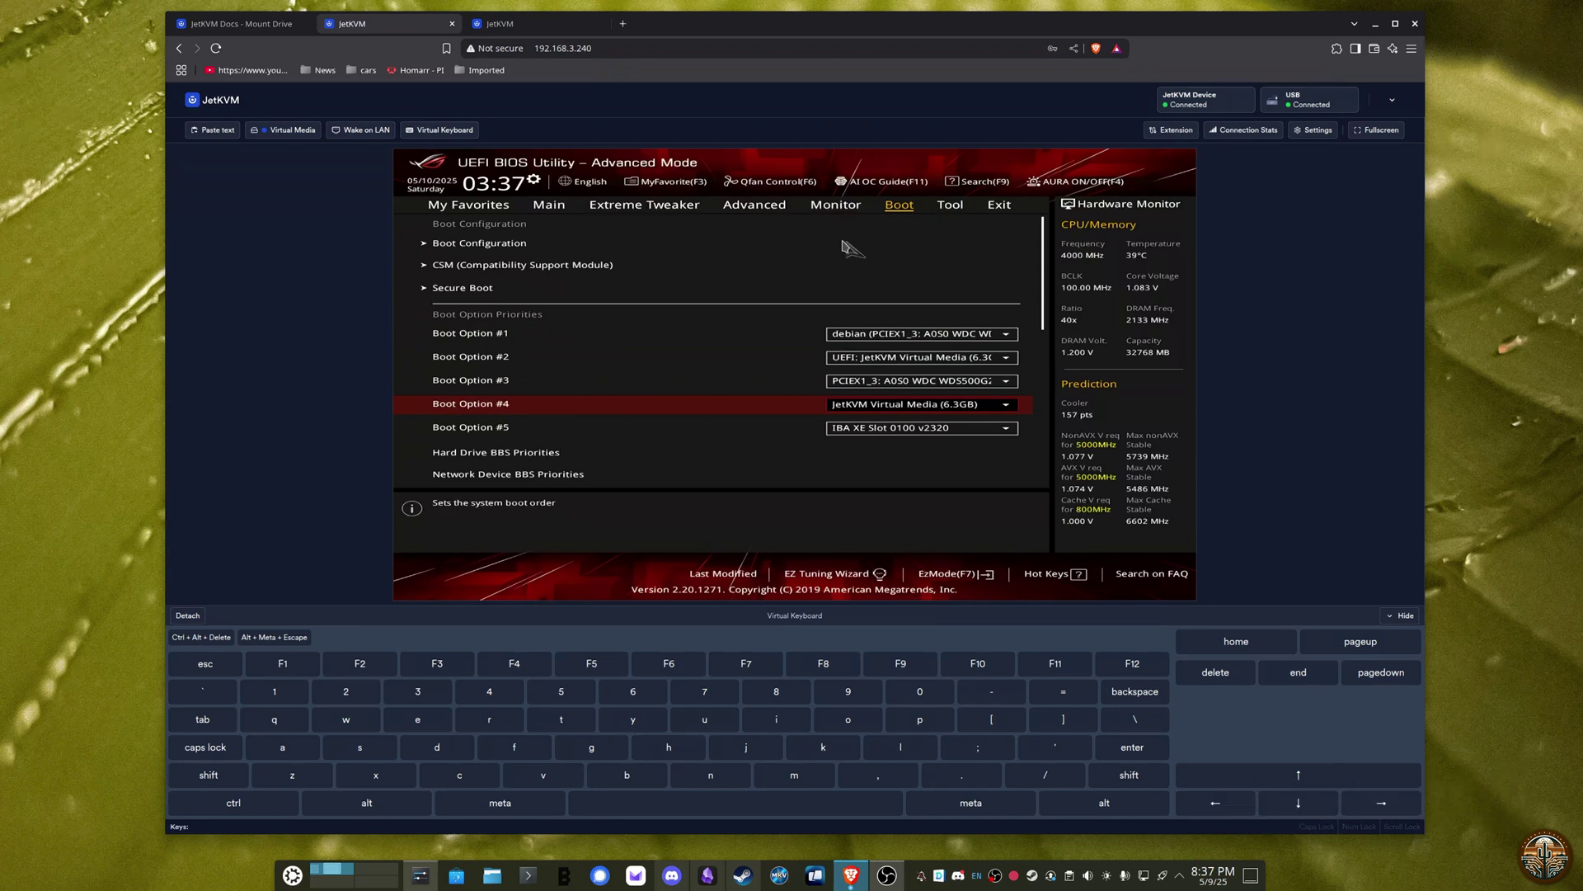
key(Up)
key(Up)
key(Up)
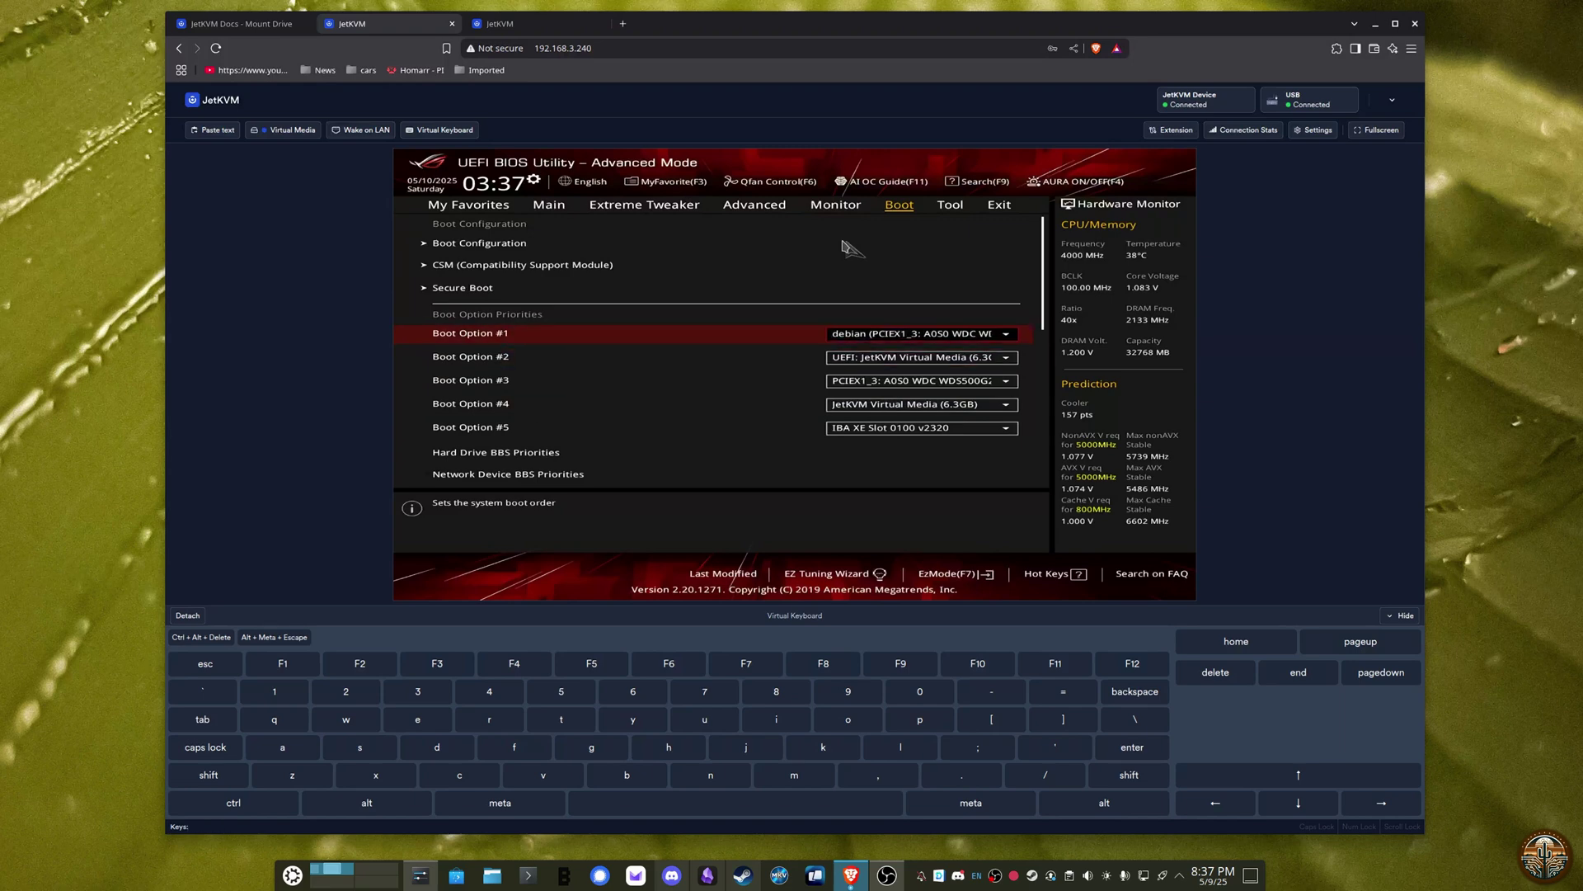
- Set Boot Option #1 to JetKVM Virtual Media (6.3GB)
key(Return)
key(Down)
key(Down)
key(Down)
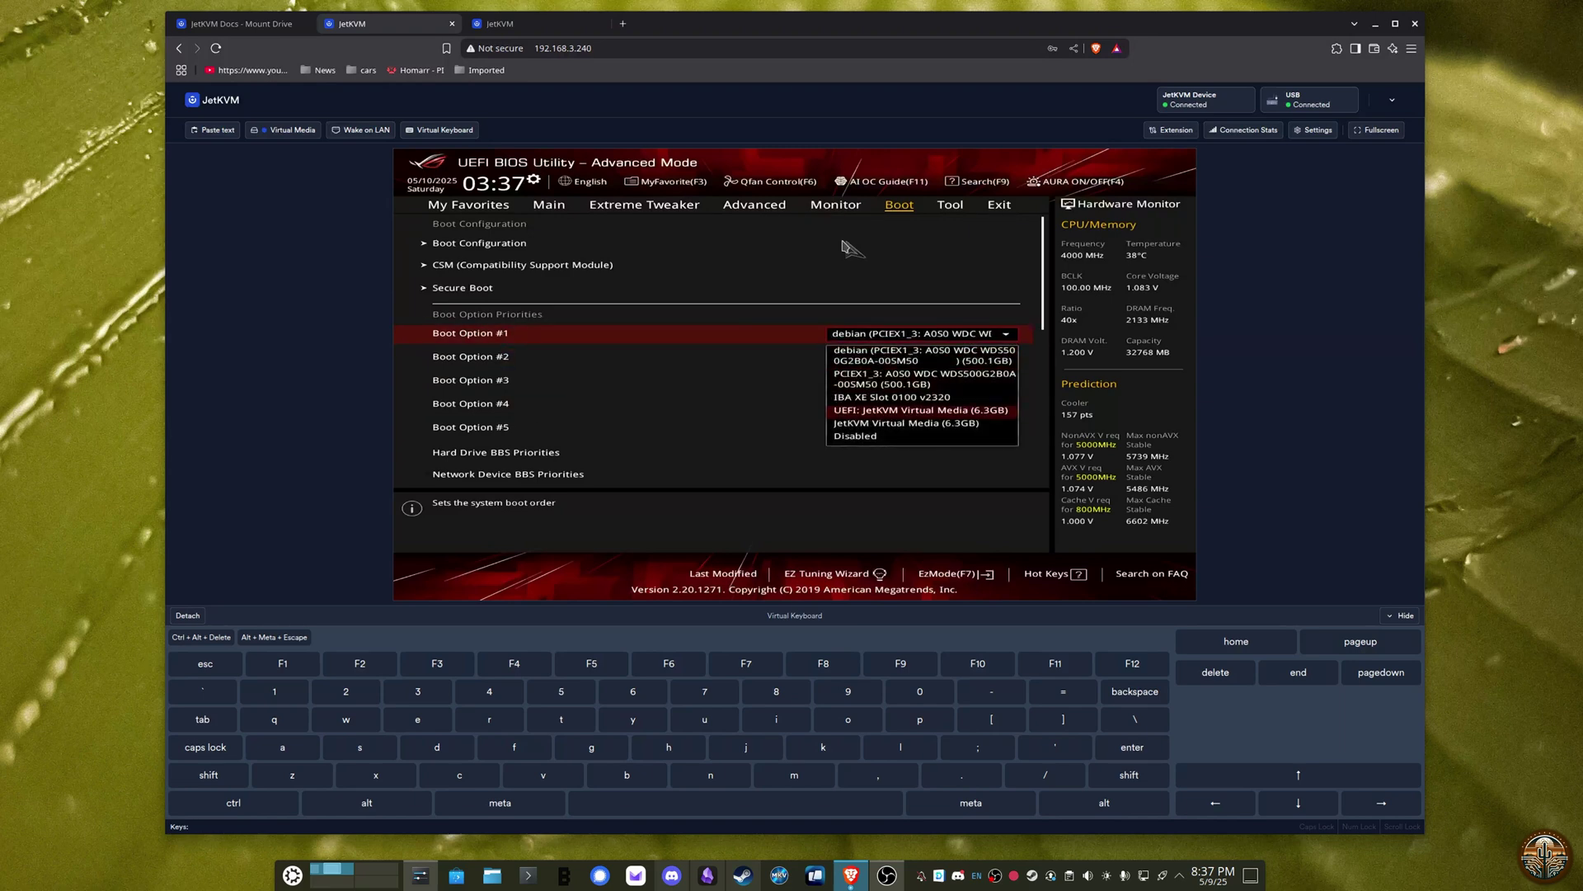
key(Down)
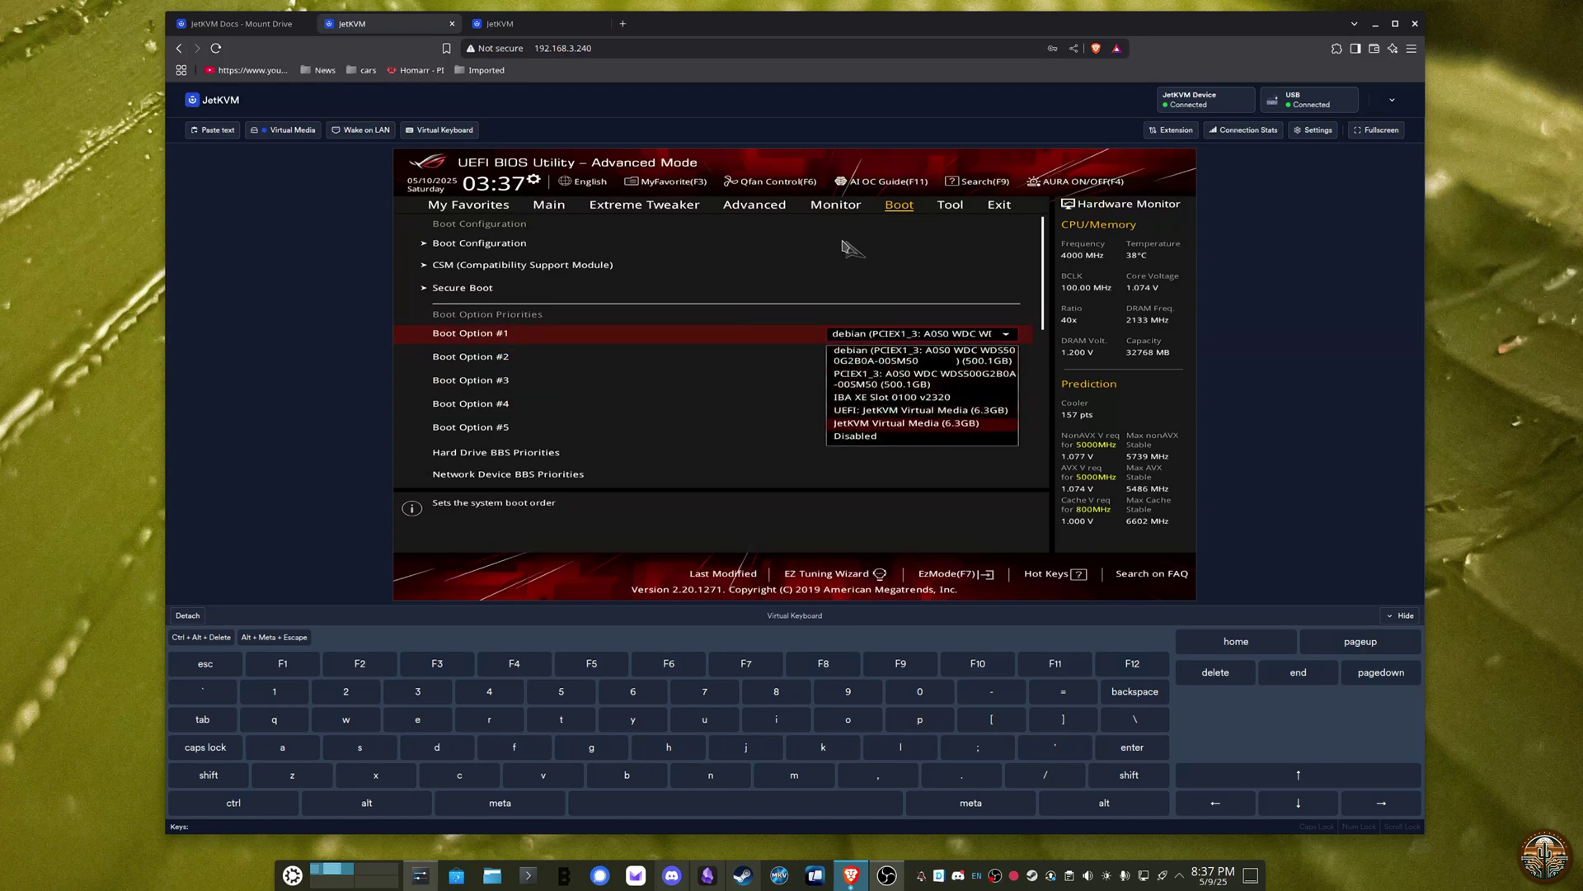
key(Return)
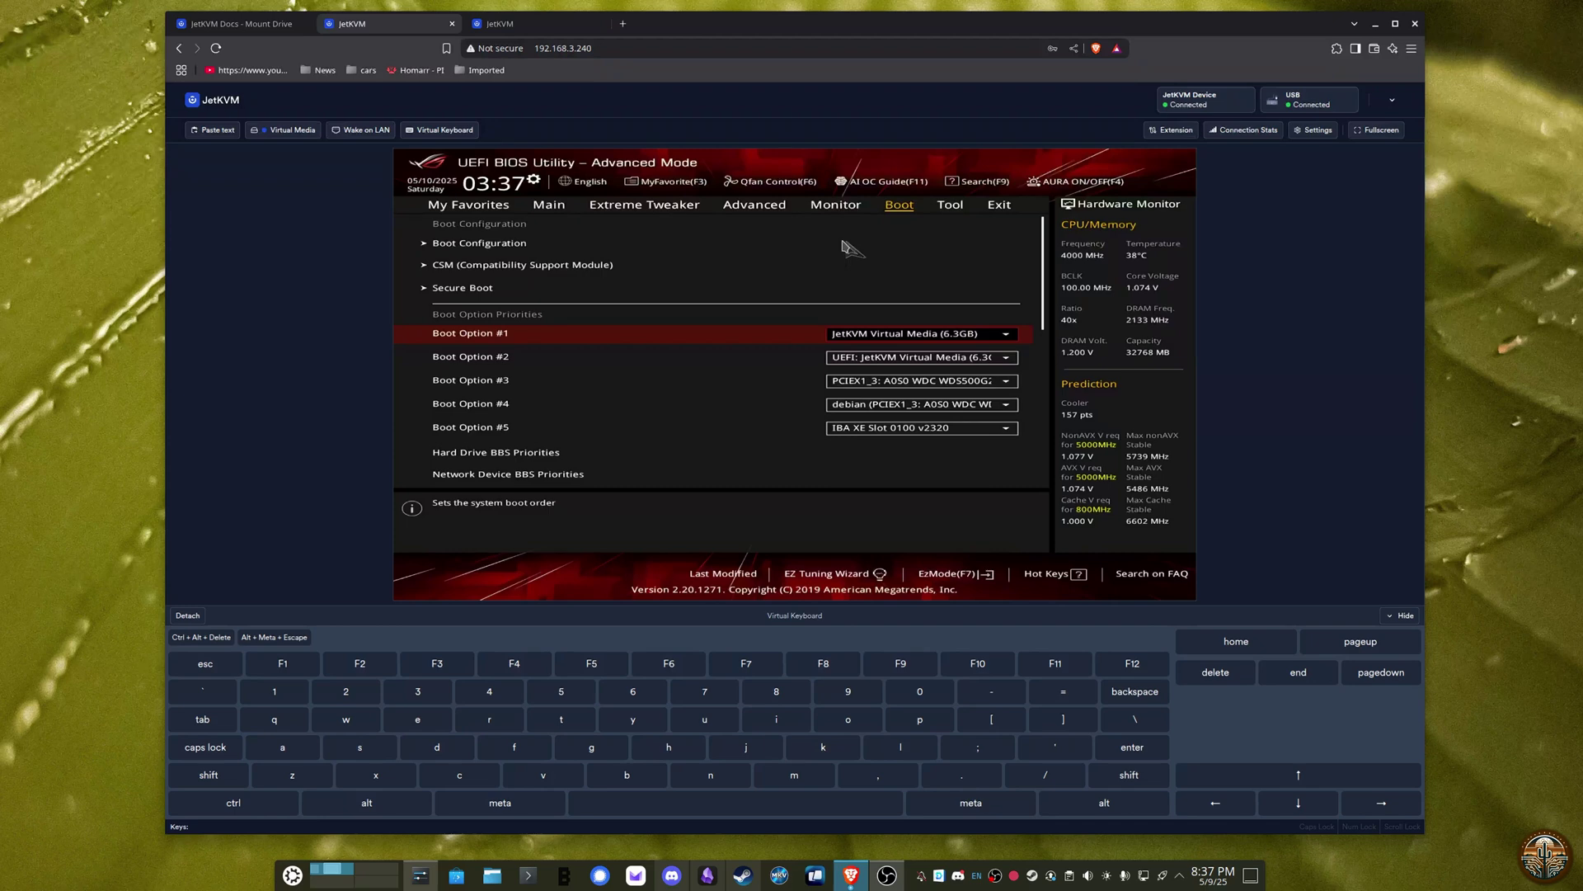
- Use Exit > Save Changes & Reset and confirm with Ok
key(Right)
key(Right)
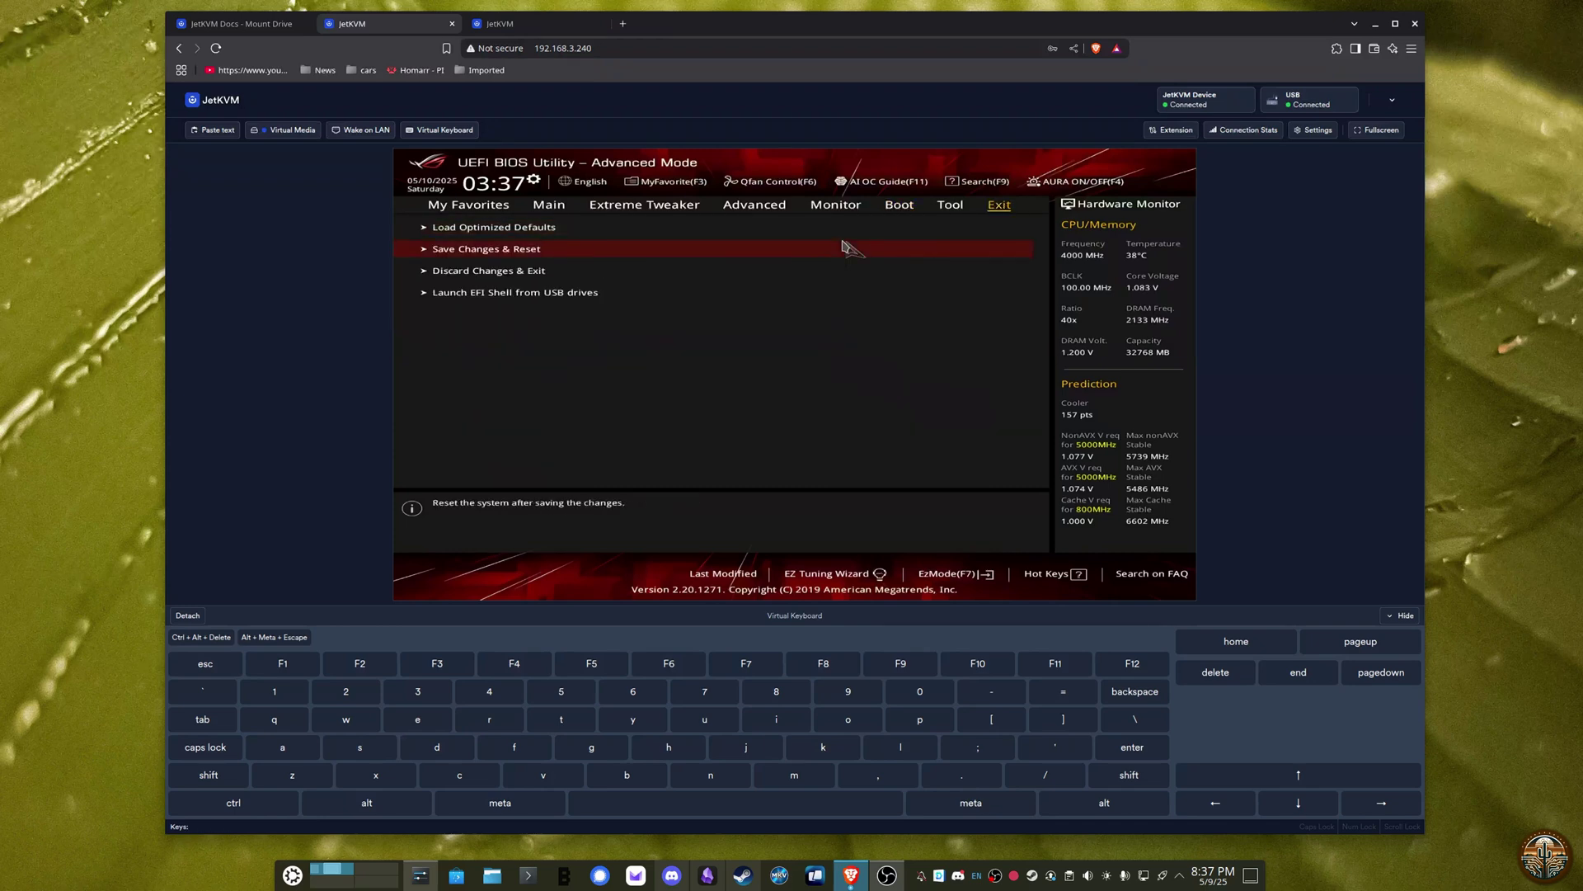
key(Return)
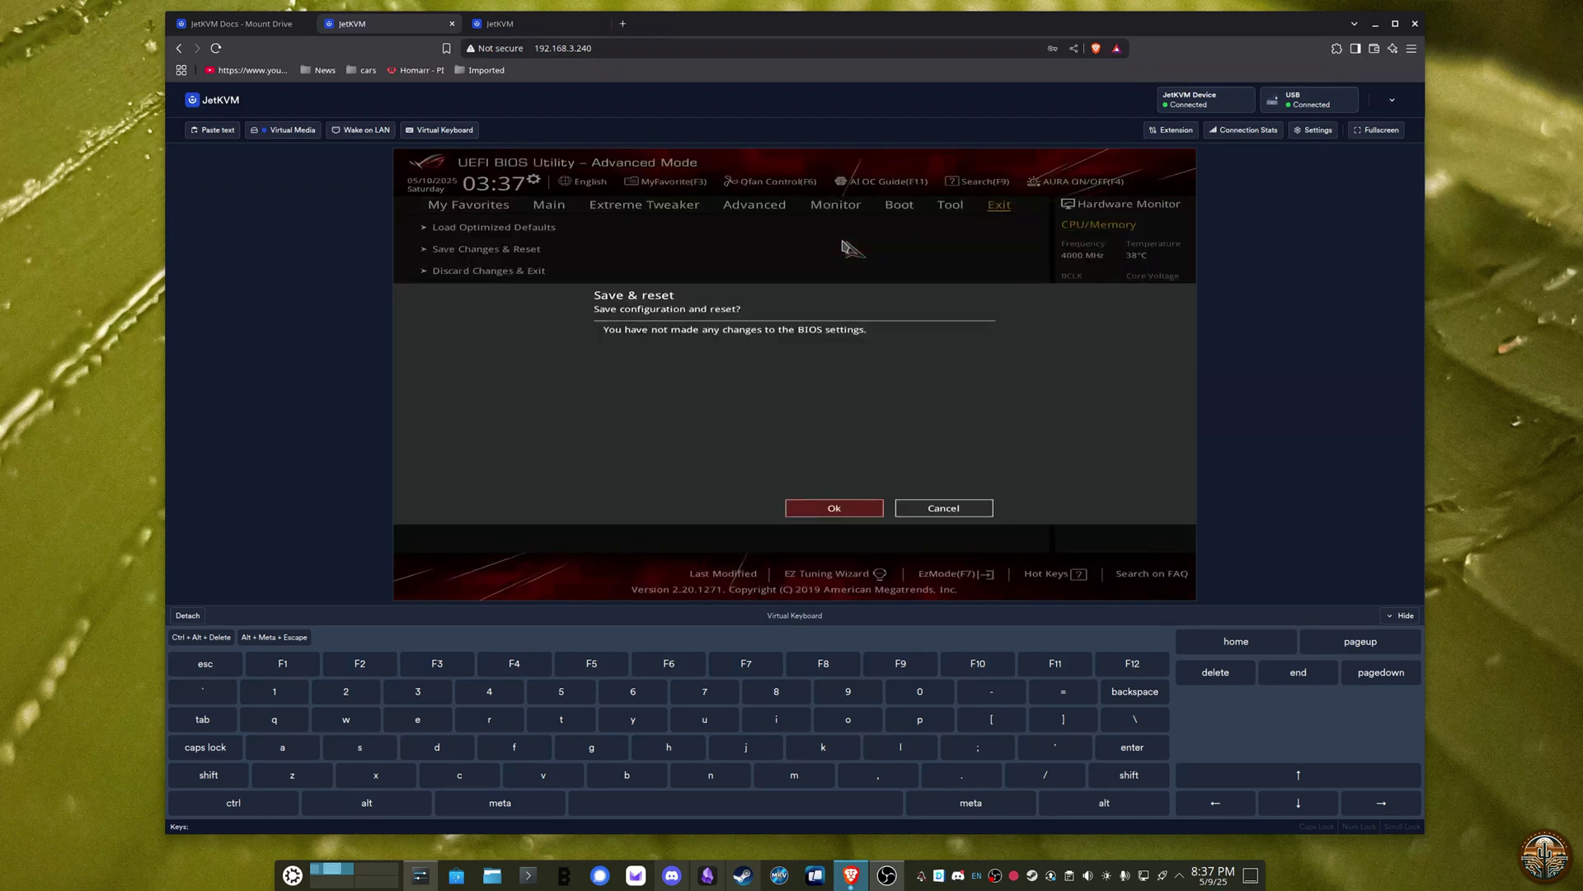
key(Return)
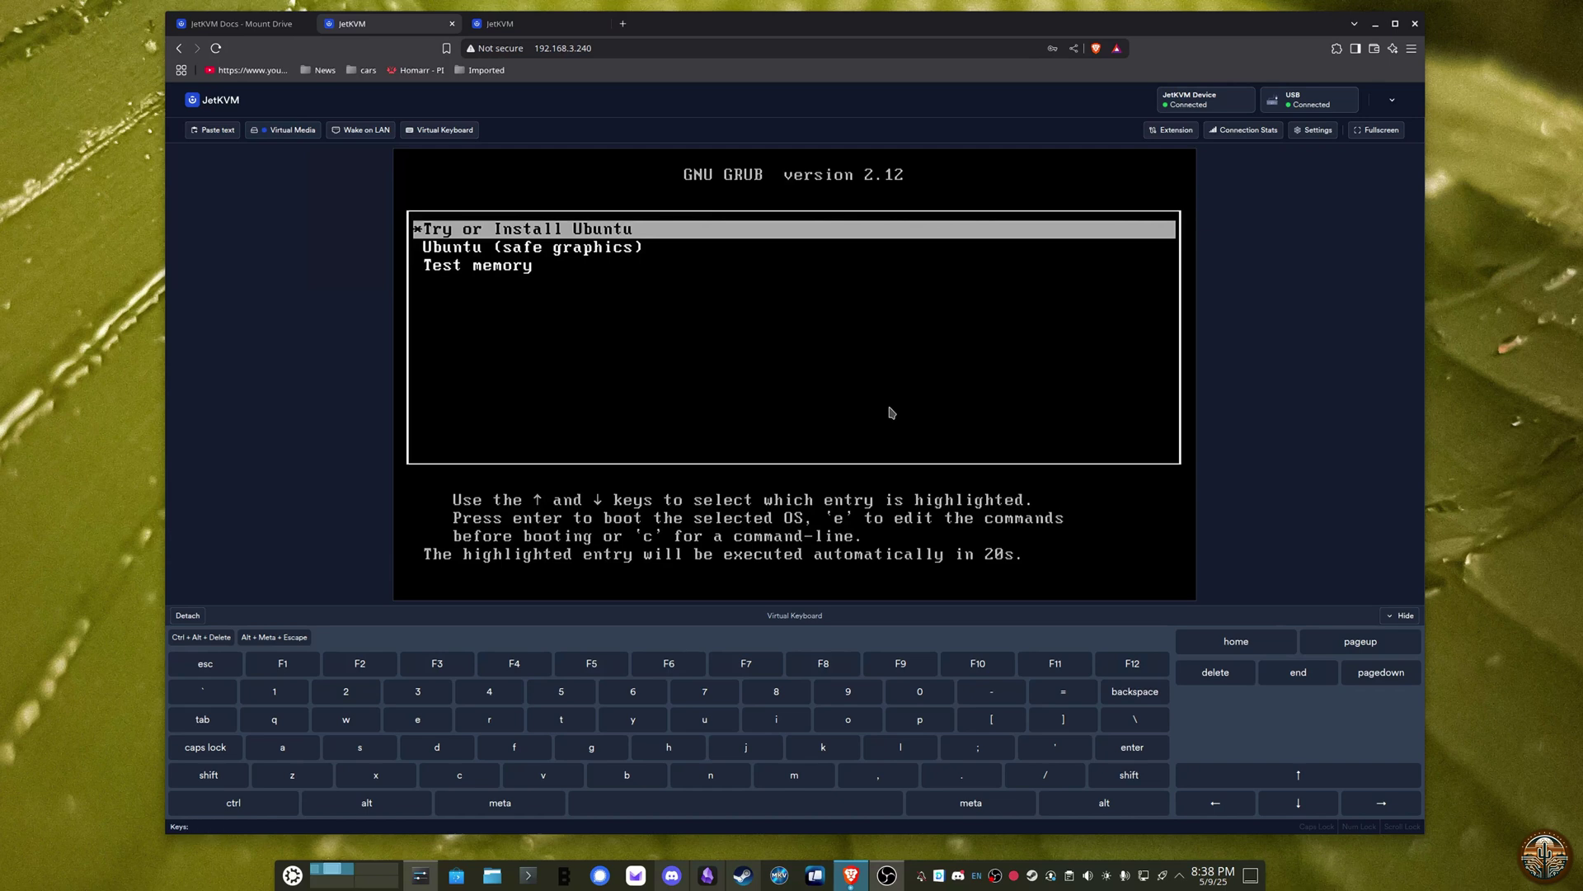
- Stop the GRUB countdown and boot the 'Try or Install Ubuntu' entry
key(Down)
key(Up)
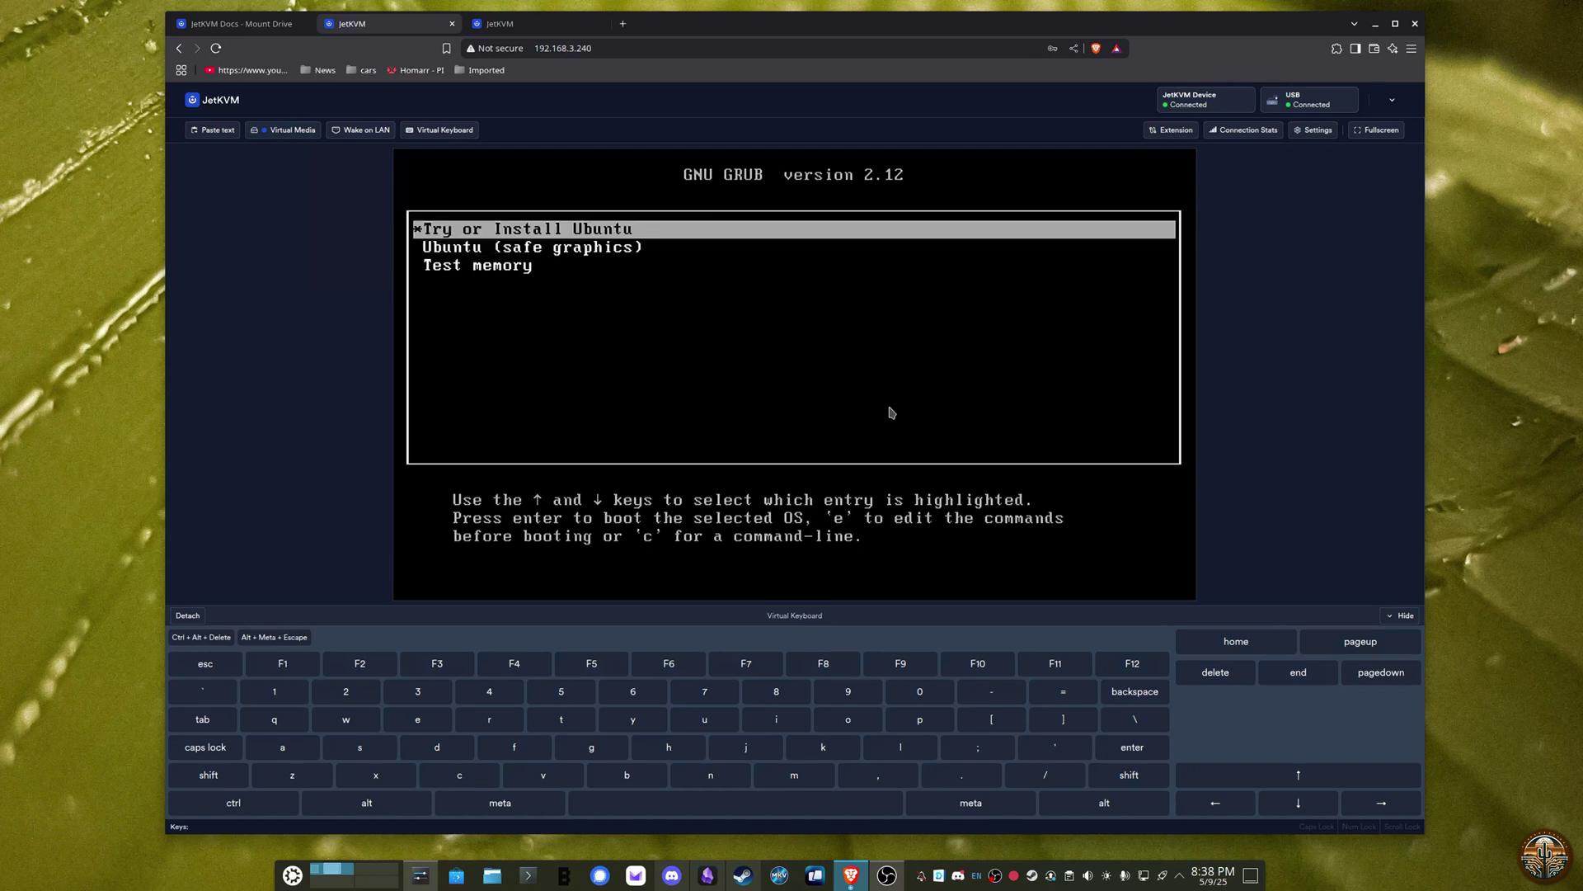
key(Return)
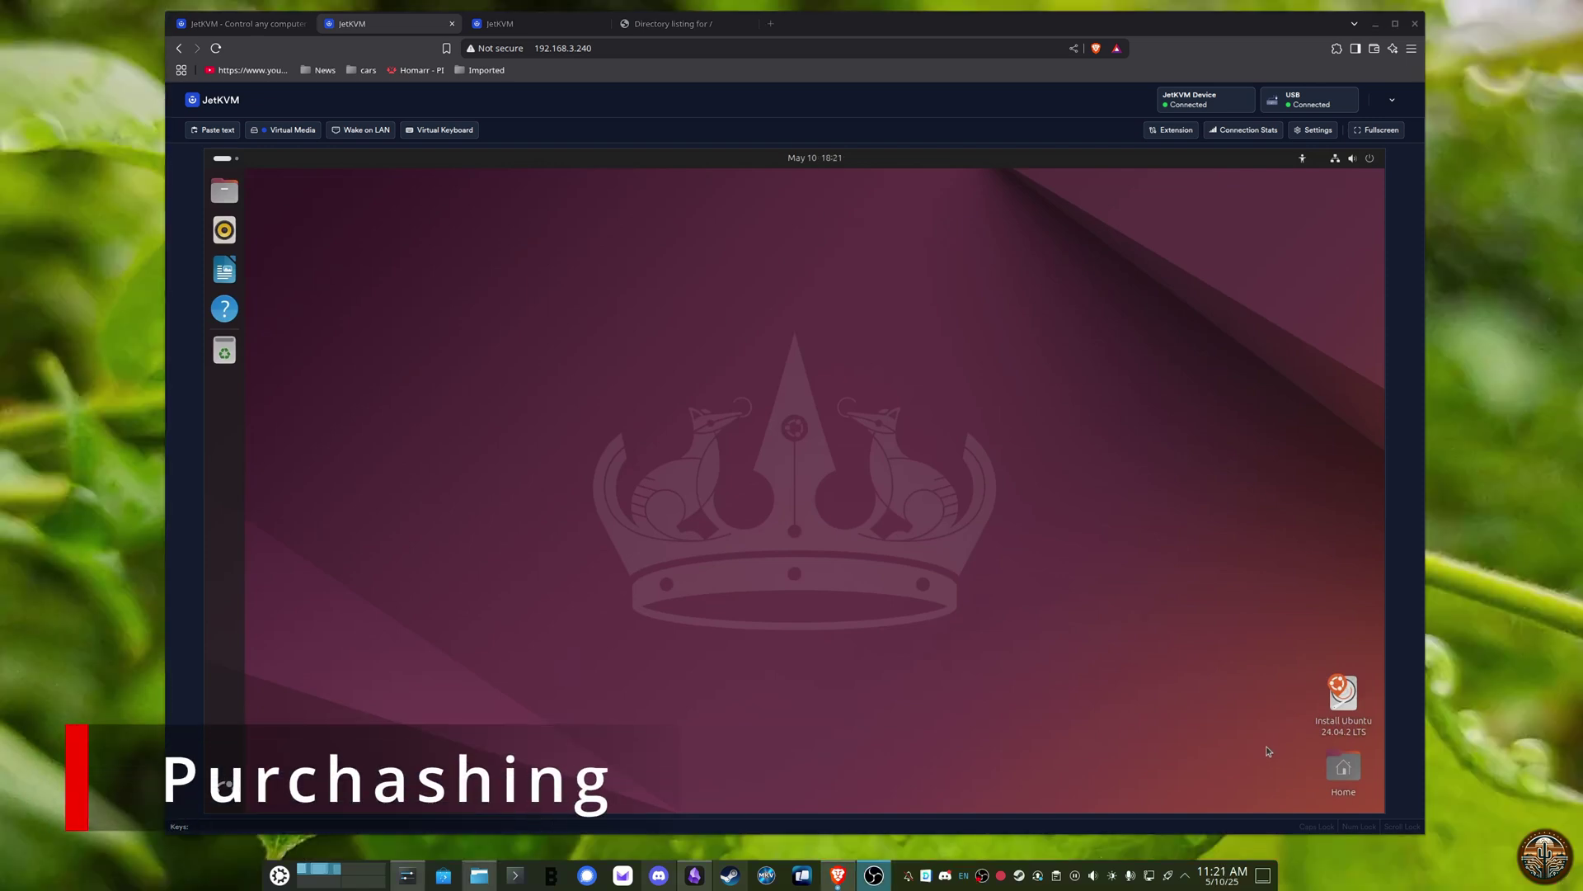
- From the jetkvm.com homepage tab, follow 'Go to Kickstarter' to the JetKVM campaign page
click(240, 23)
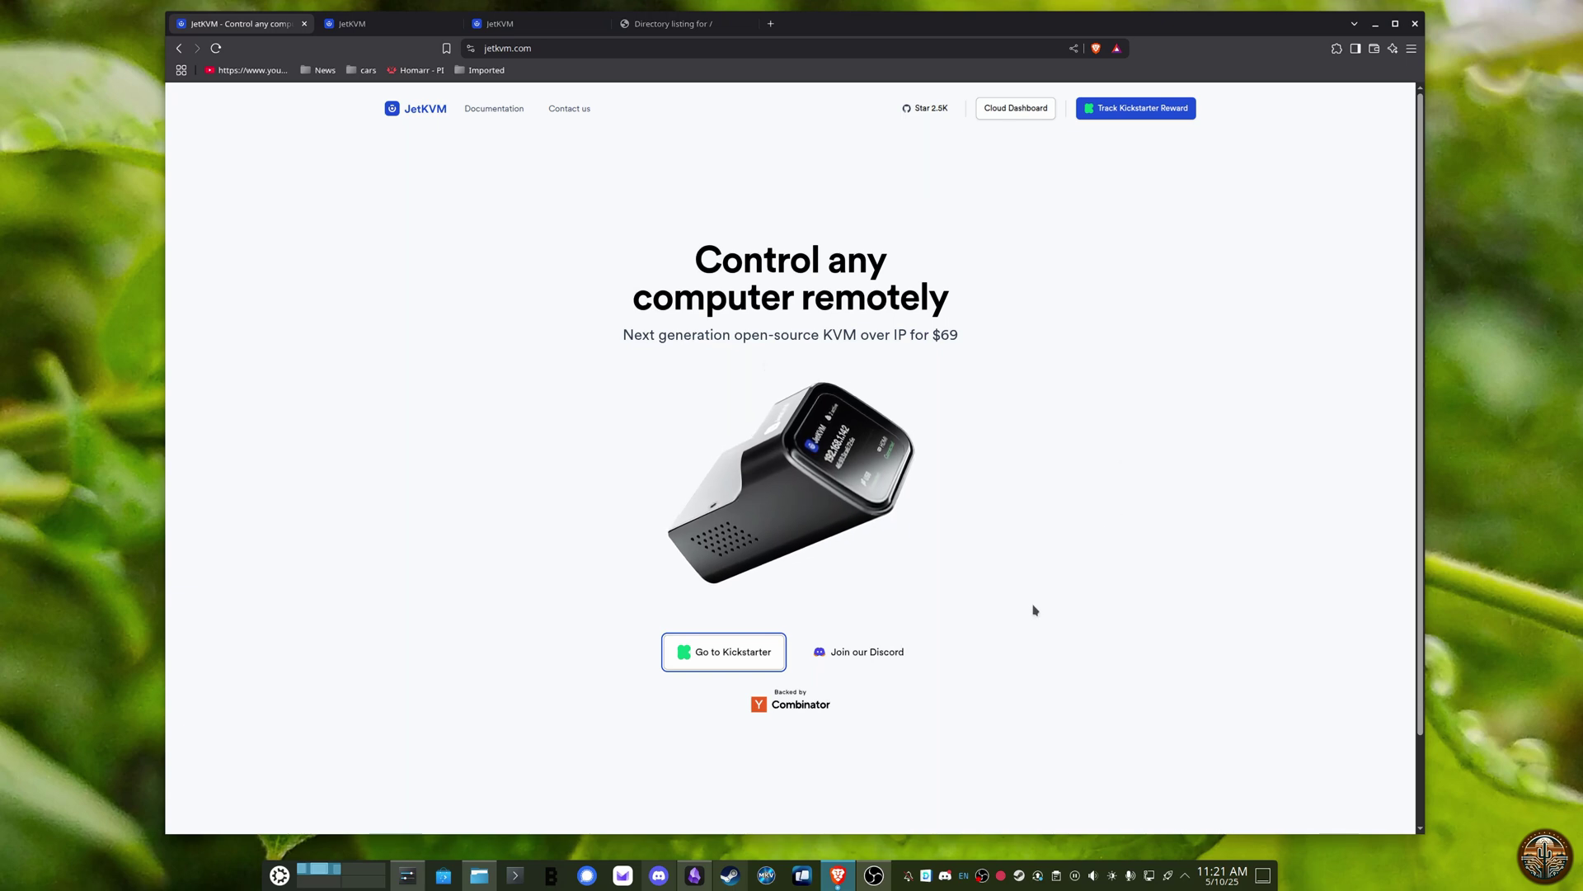
click(742, 641)
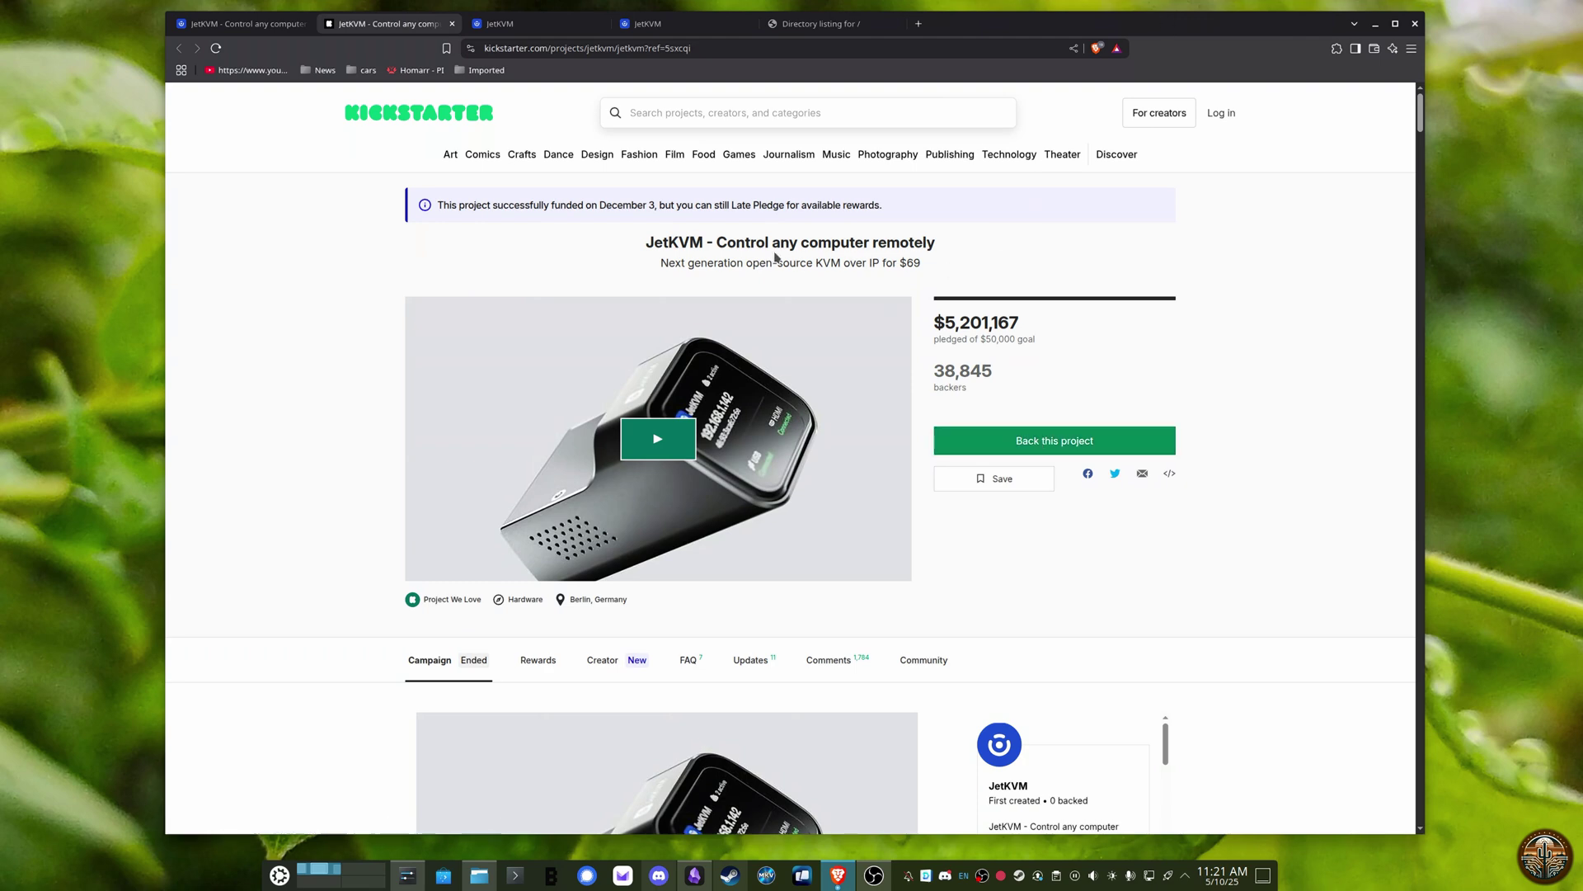
- Highlight the Kickstarter project title and KVM over IP subtitle, then return to jetkvm.com
drag(729, 241, 936, 243)
click(868, 262)
drag(723, 266, 903, 265)
click(907, 265)
click(251, 23)
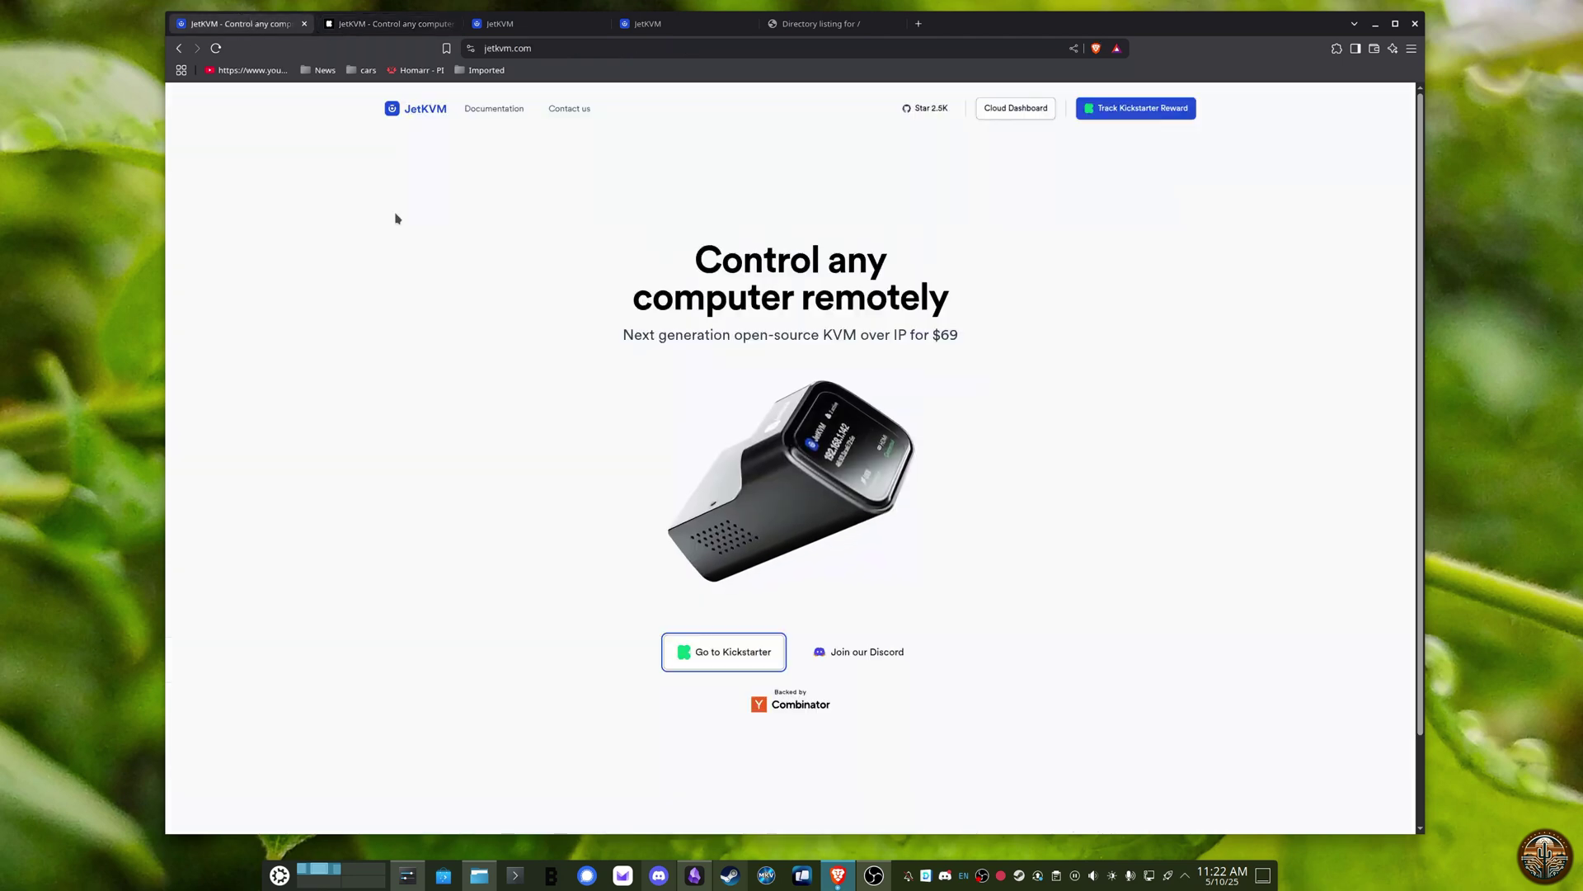